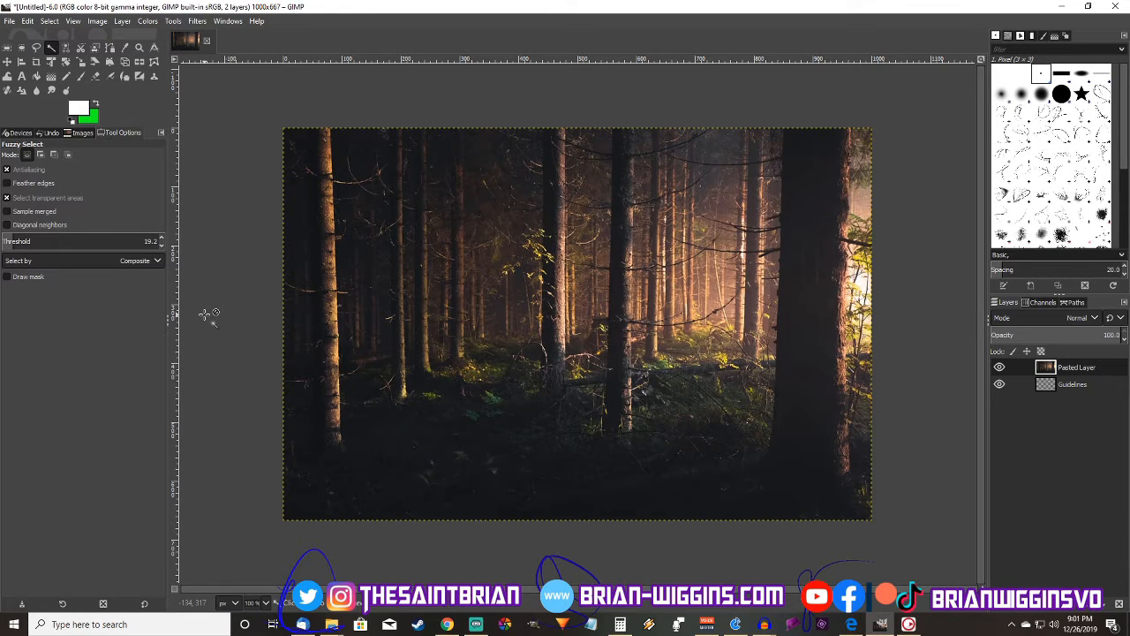
Create a new 1920 × 1080 px image at 72 pixels/in with the background colour as fill.
key("ctrl+n")
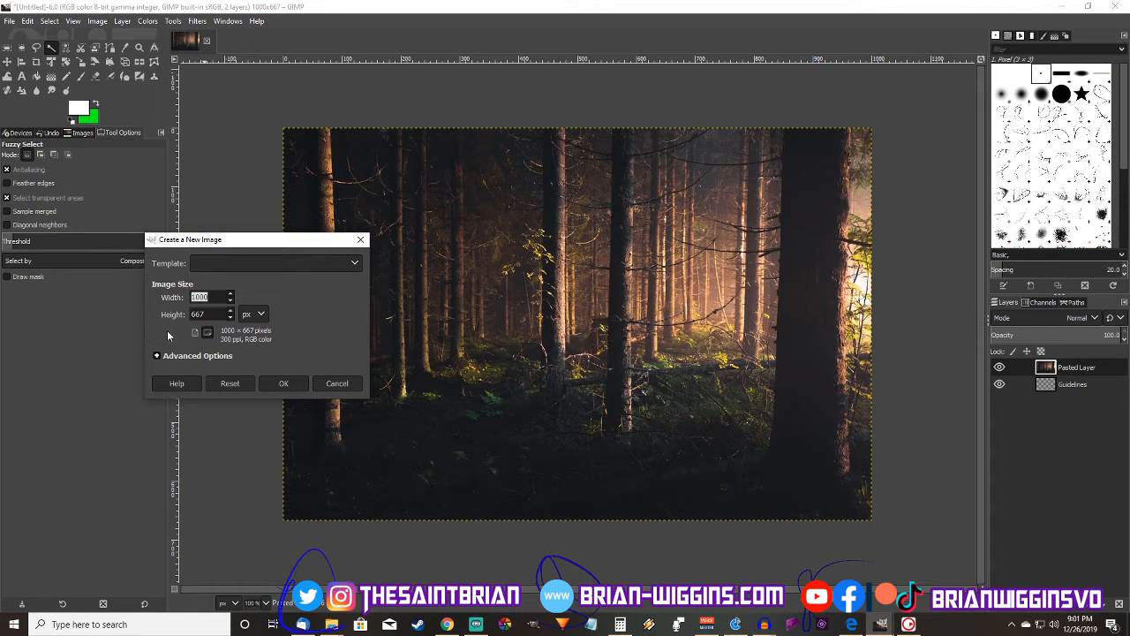
type("1920")
key("Tab")
type("1080")
left_click(157, 356)
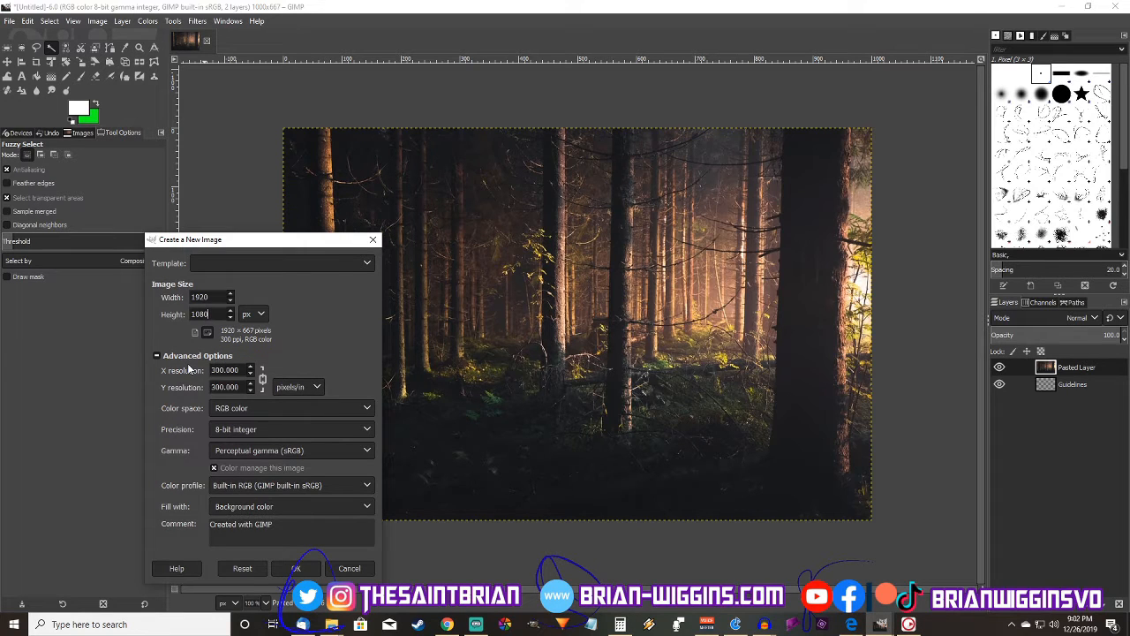
key("Tab")
type("72")
key("Tab")
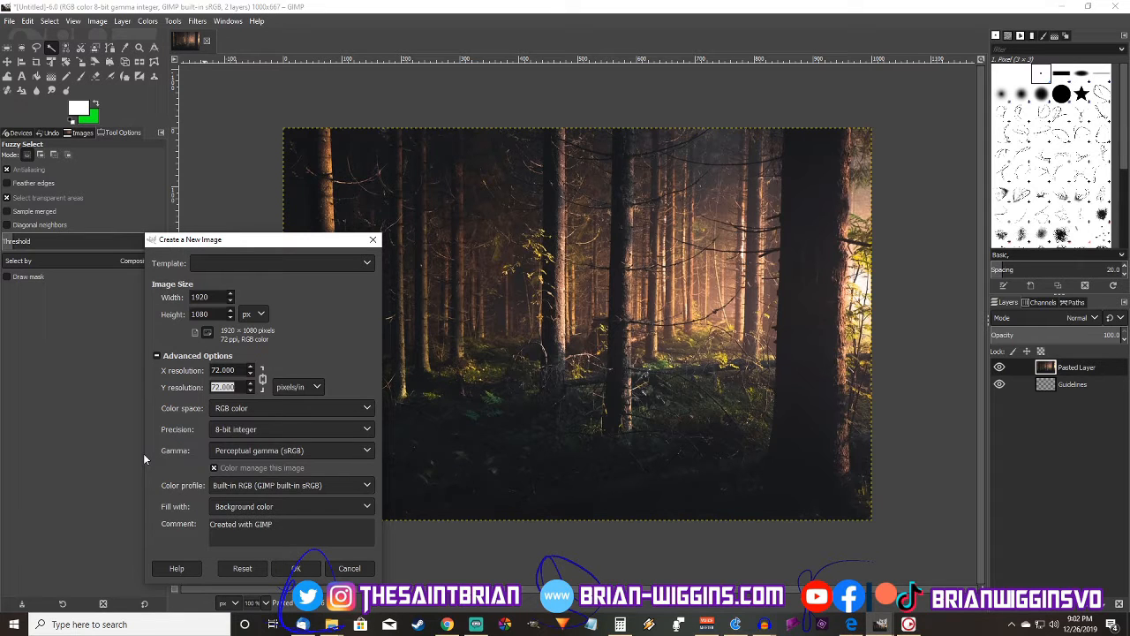
left_click(296, 568)
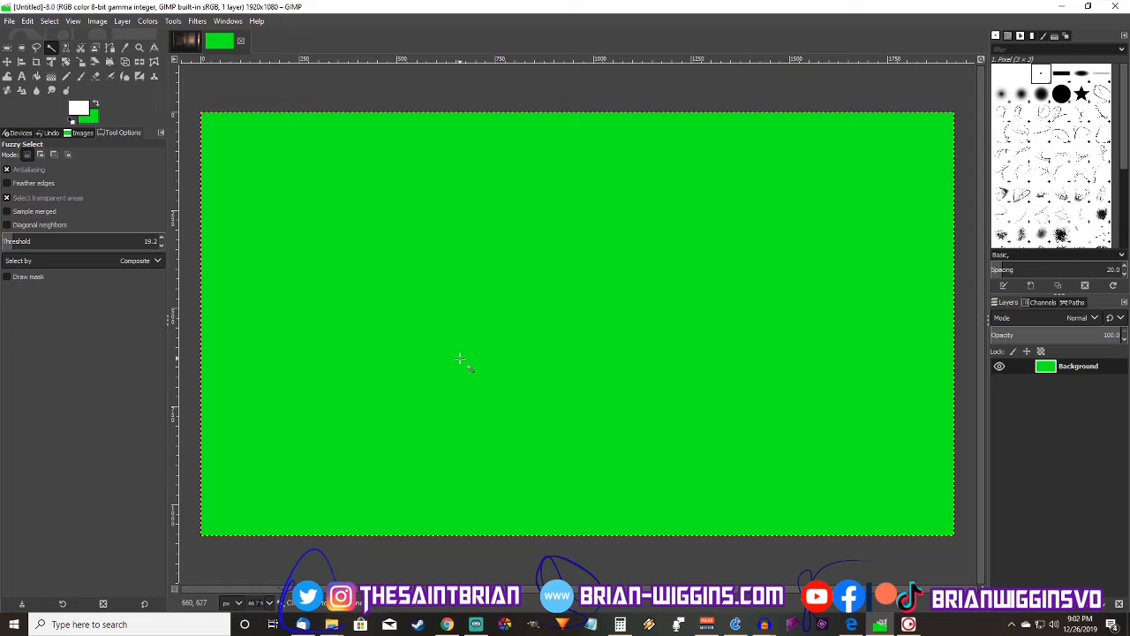
Close the new green-filled image and dismiss the new-layer settings of the forest image.
right_click(1073, 369)
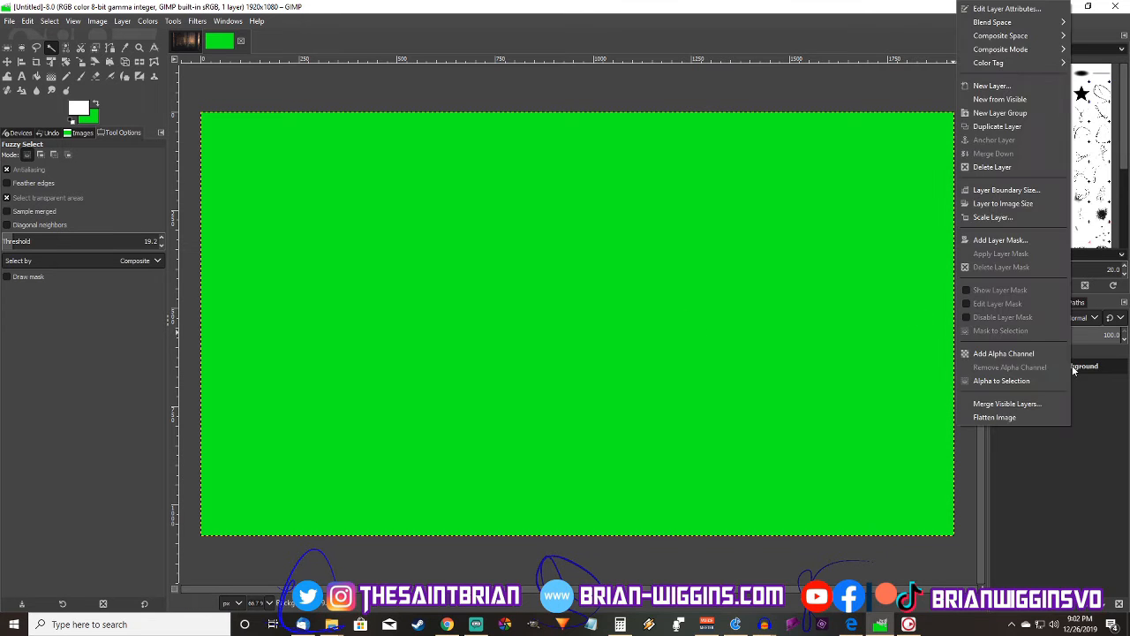
left_click(852, 432)
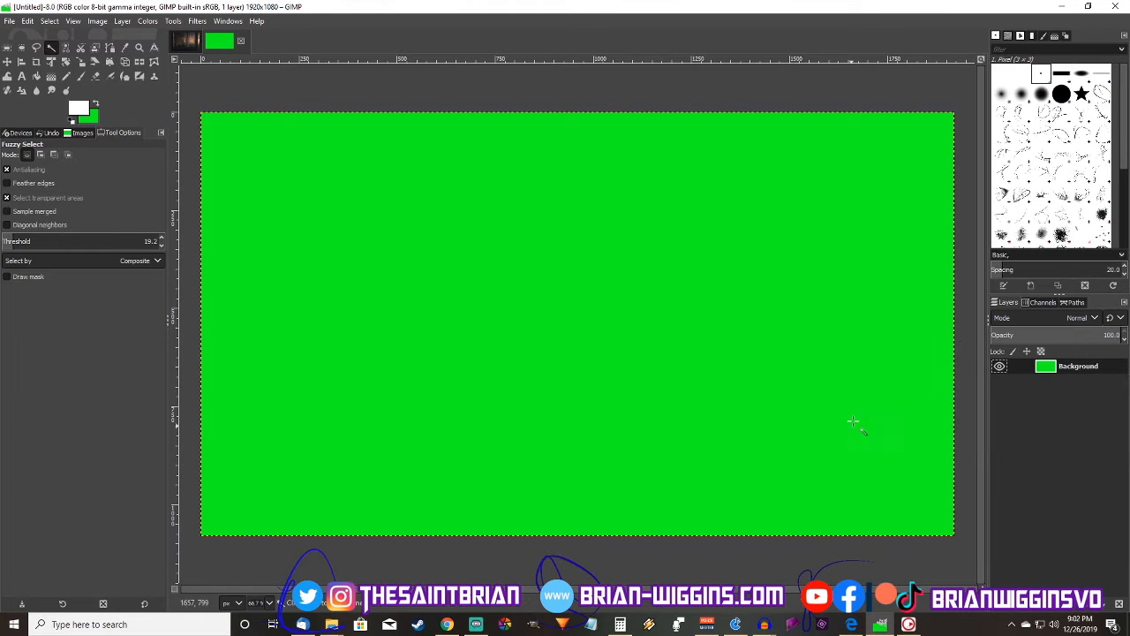
left_click(240, 40)
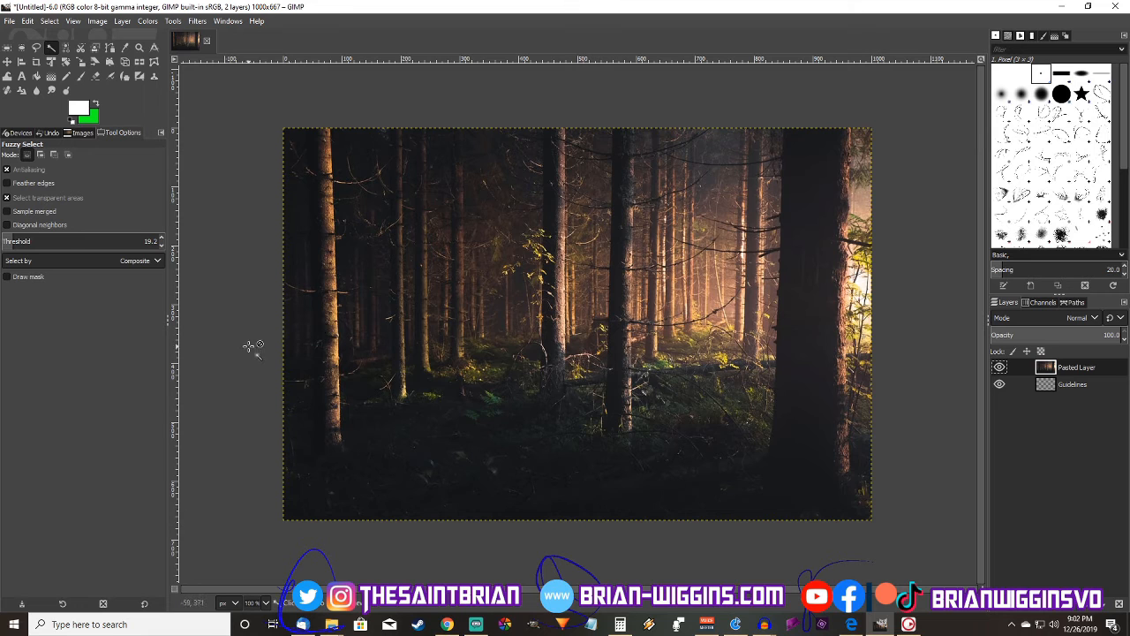
key("shift+ctrl+n")
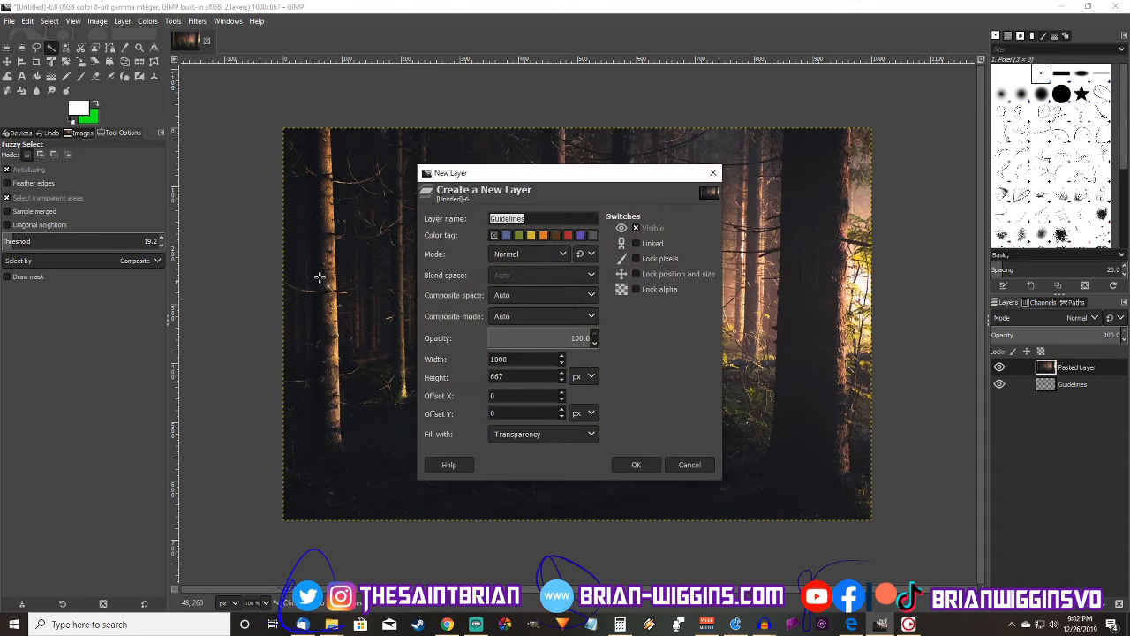
left_click(690, 465)
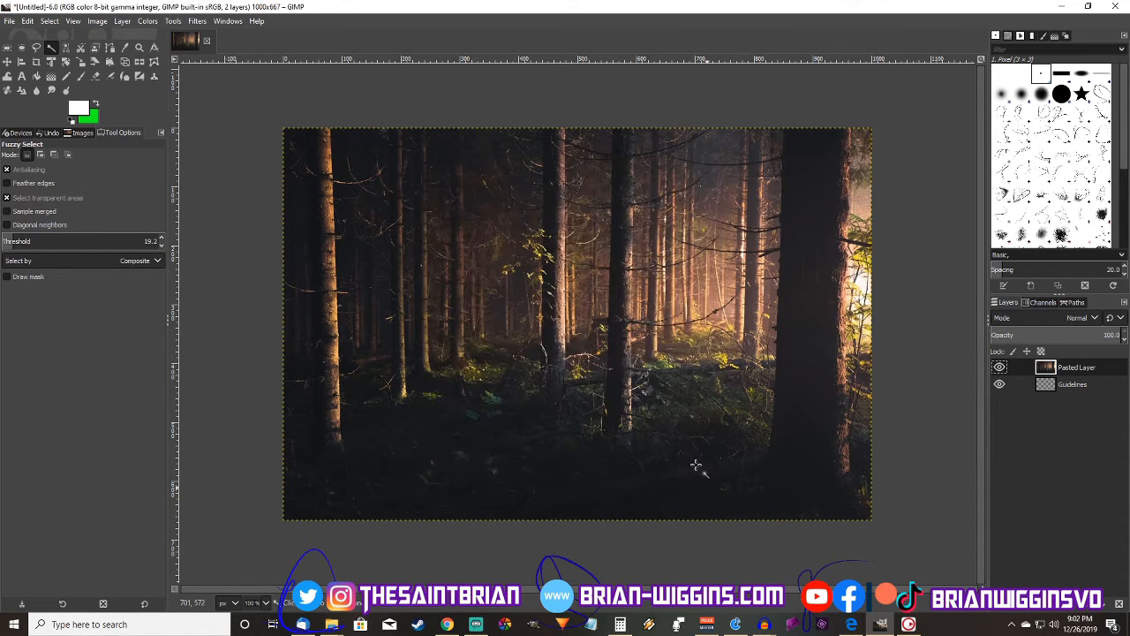
Start a new image with a width of 1920 px and a height of 1080 px.
key("ctrl+n")
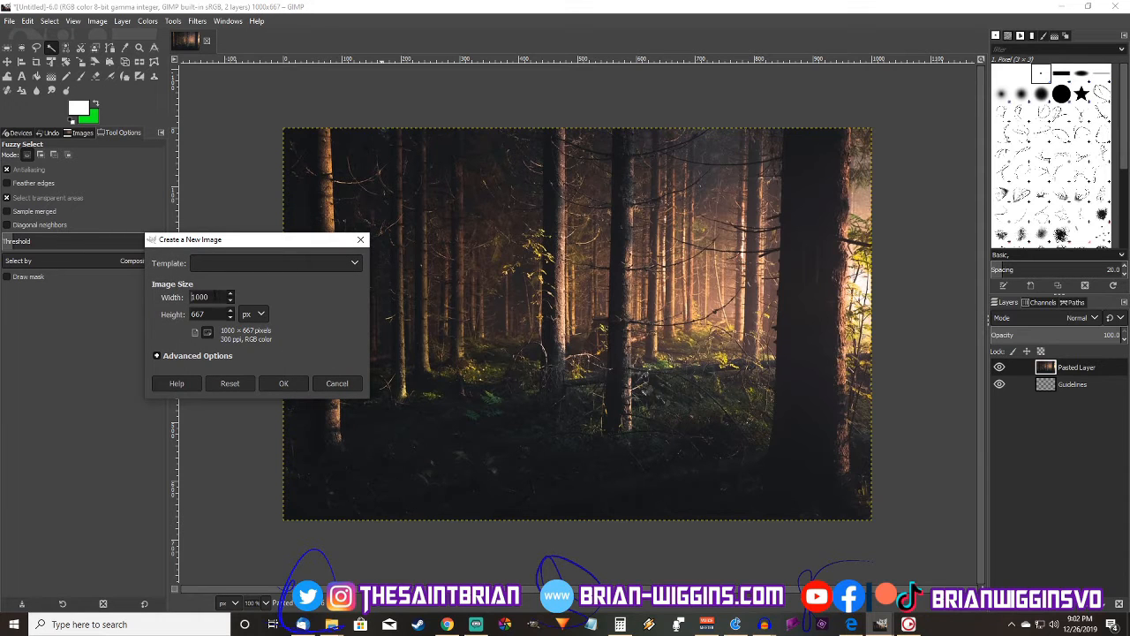
key("ctrl+a")
type("19120")
key("BackSpace")
key("BackSpace")
key("BackSpace")
type("20")
key("Tab")
type("1080")
Set the new image's resolution to 72 pixels/in and its fill to transparency, and create it.
left_click(163, 356)
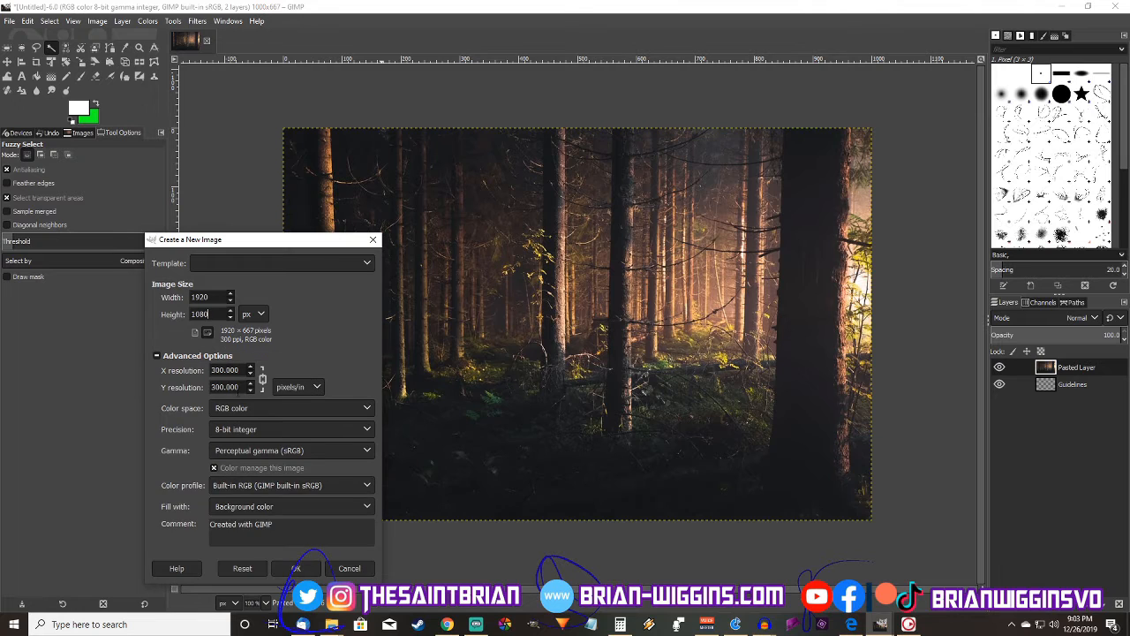
triple_click(237, 370)
type("72")
key("Tab")
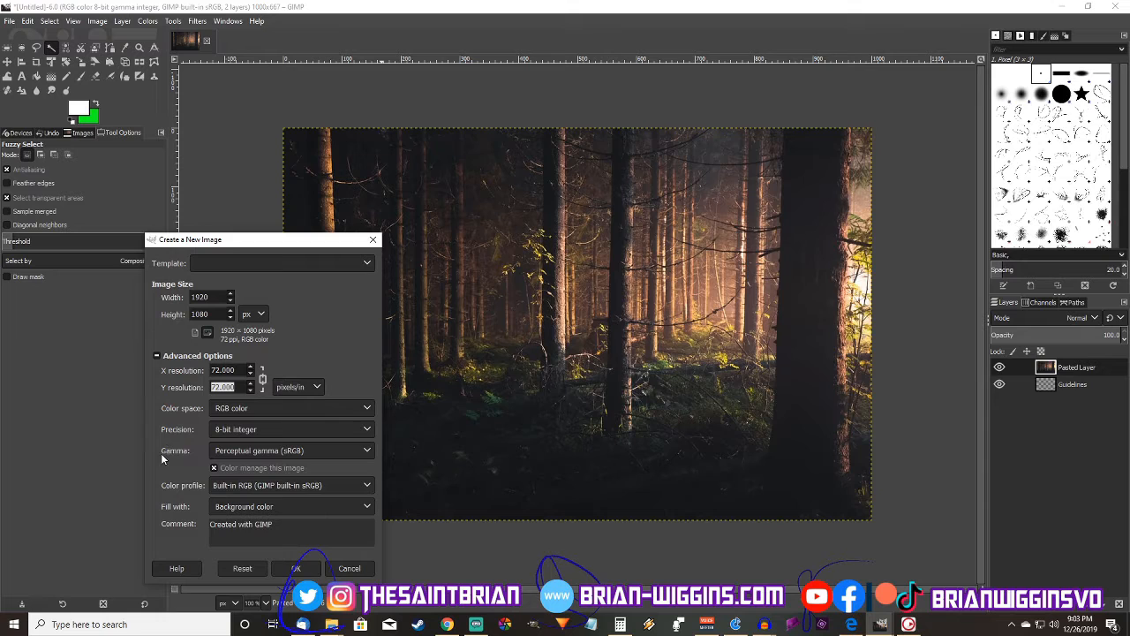
left_click(249, 507)
left_click(248, 539)
left_click(297, 569)
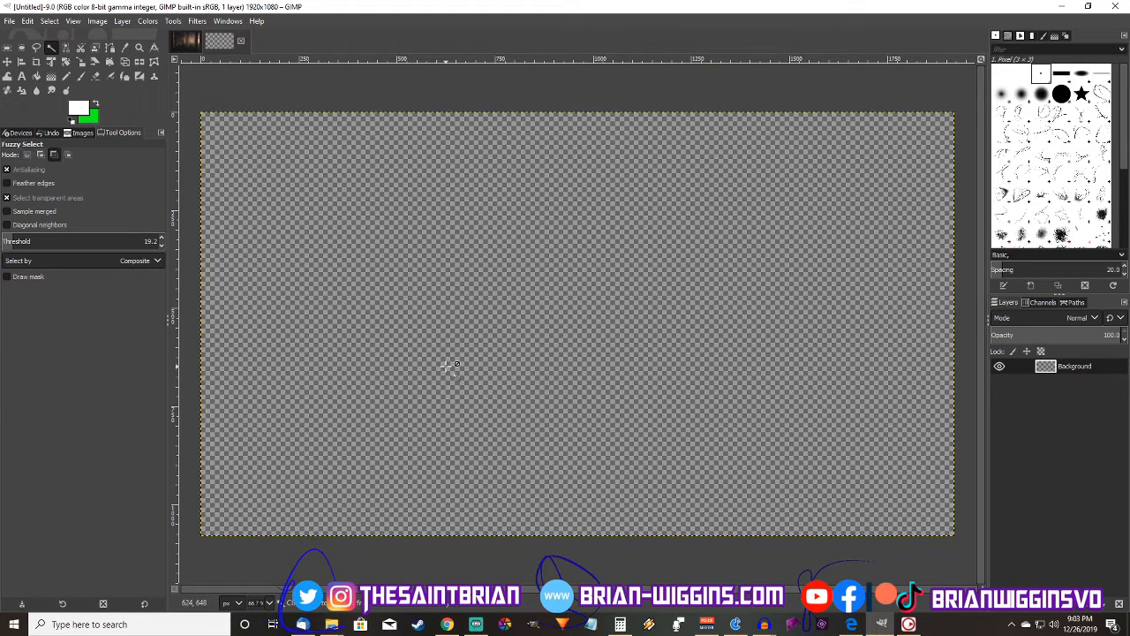
Add a layer named Camera 1 and bucket-fill it with the green background colour.
key("ctrl+shift+n")
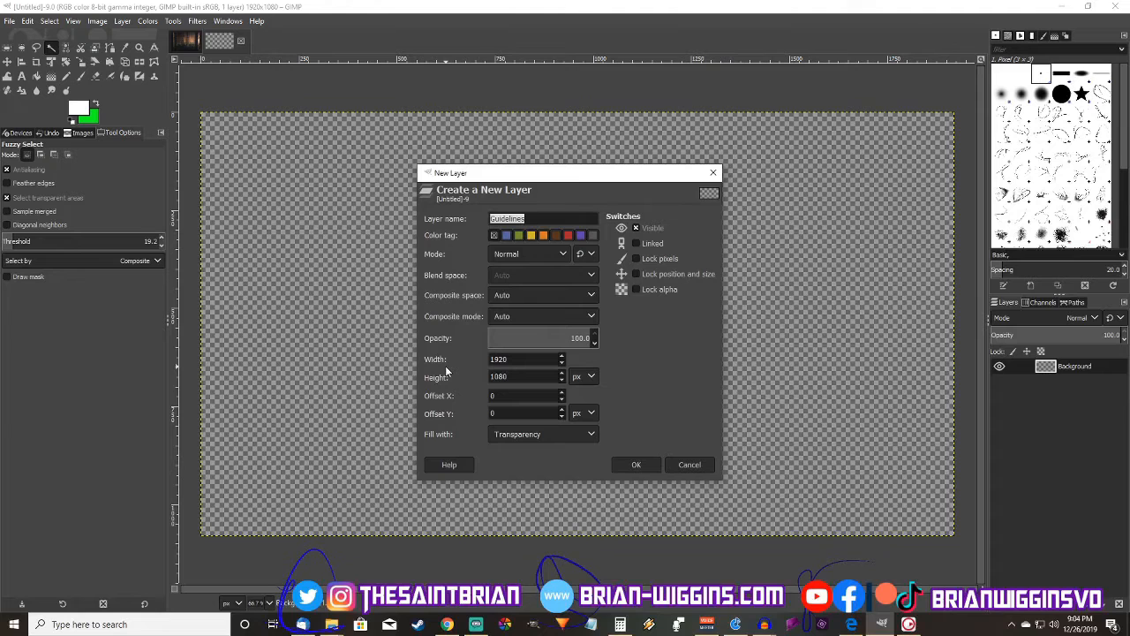
type("Camera 1")
key("Return")
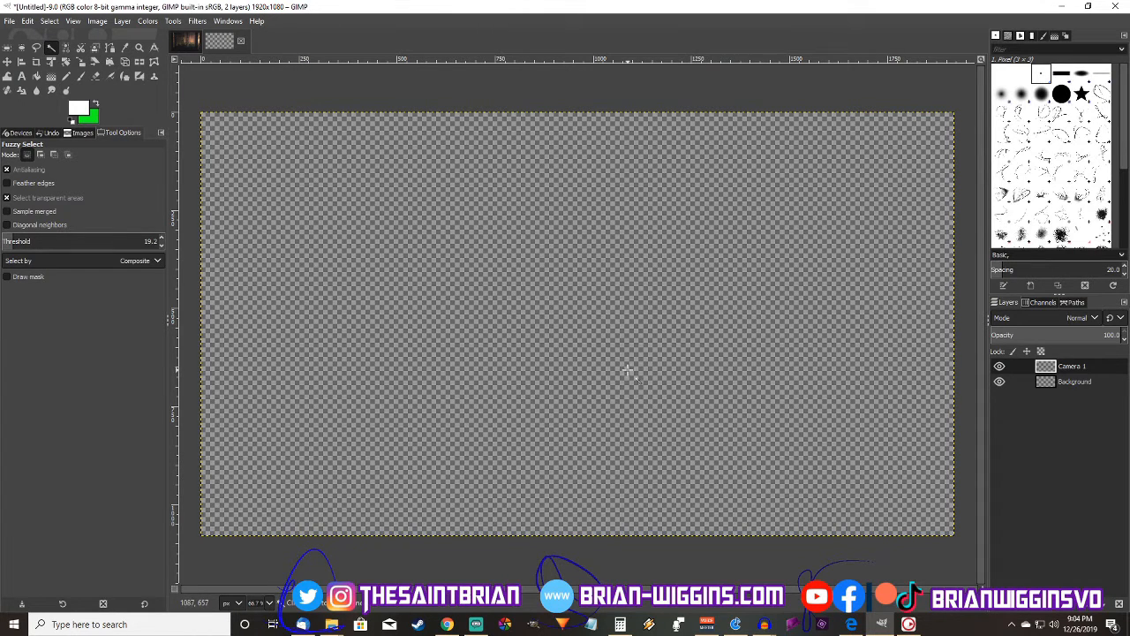
key("shift+b")
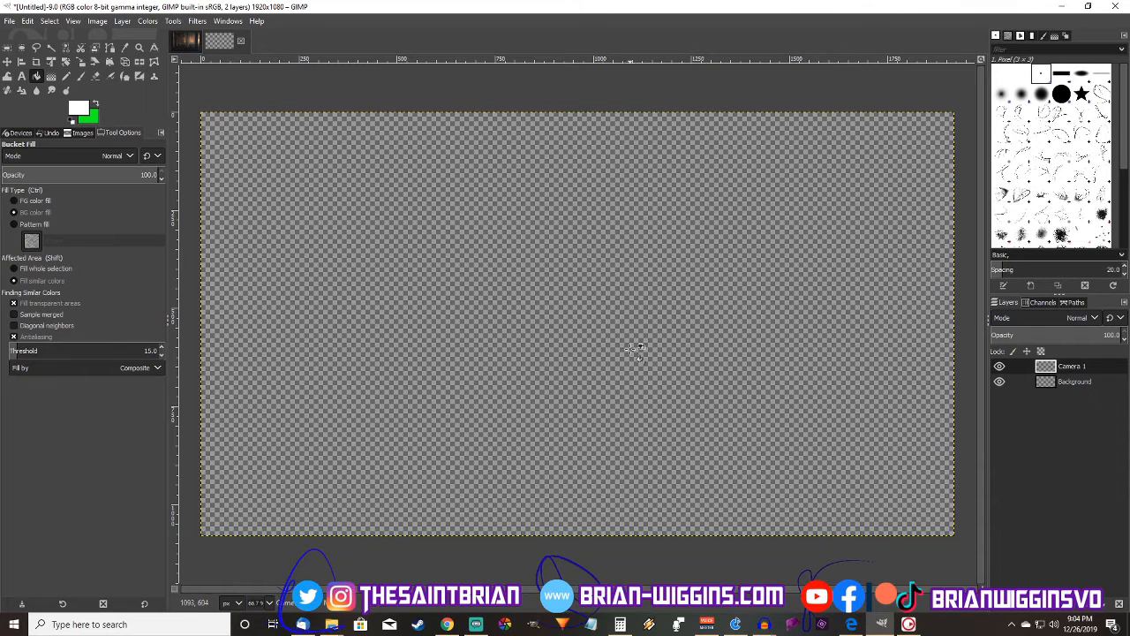
left_click(624, 312)
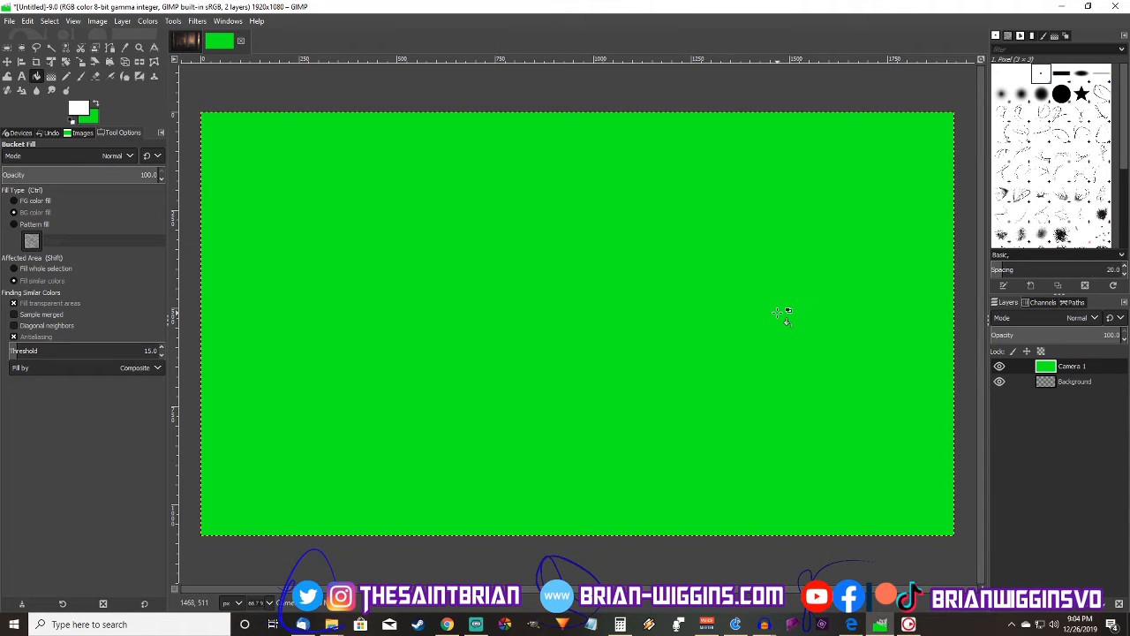
Scale the green Camera 1 layer proportionally to about 27% into the canvas's lower-right corner with Unified Transform.
left_click(52, 62)
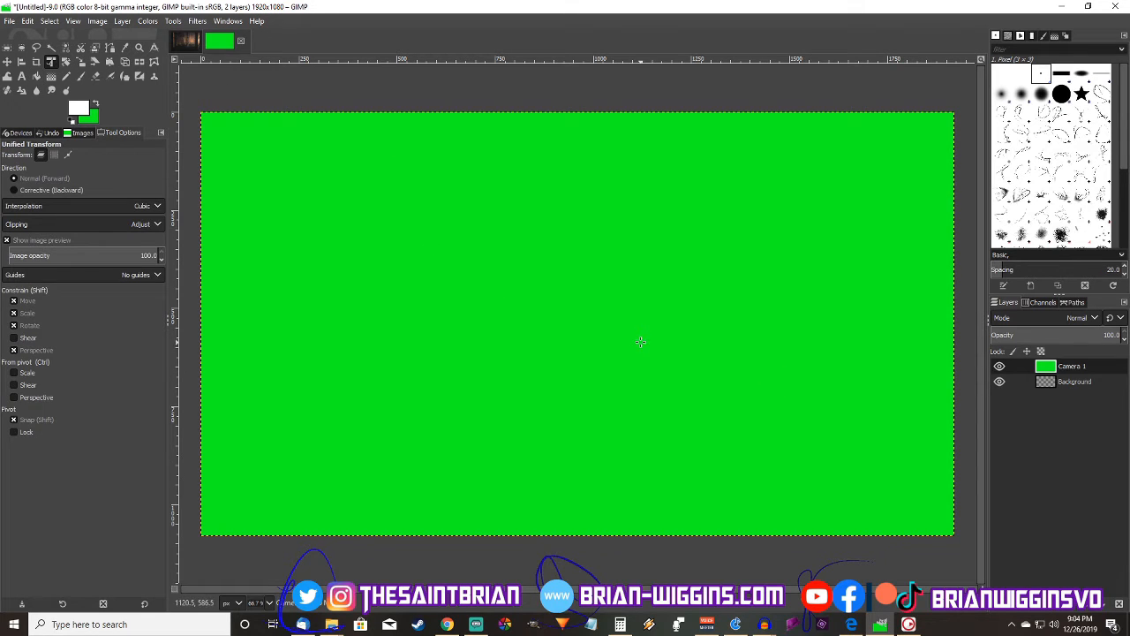
left_click(290, 172)
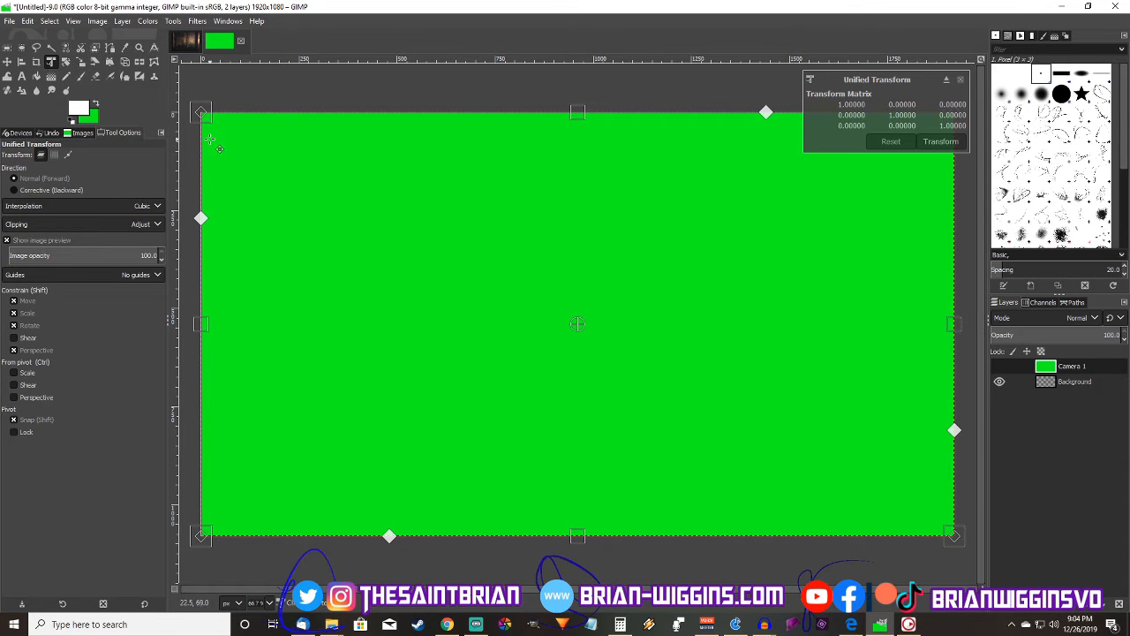
left_click_drag(211, 124, 751, 464)
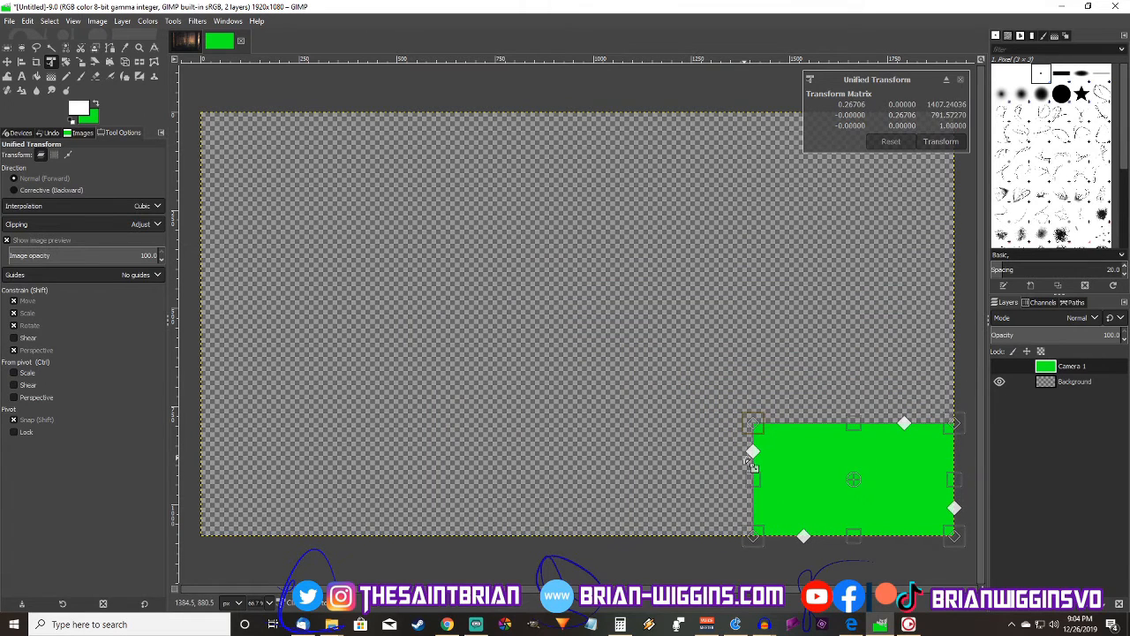
key("Return")
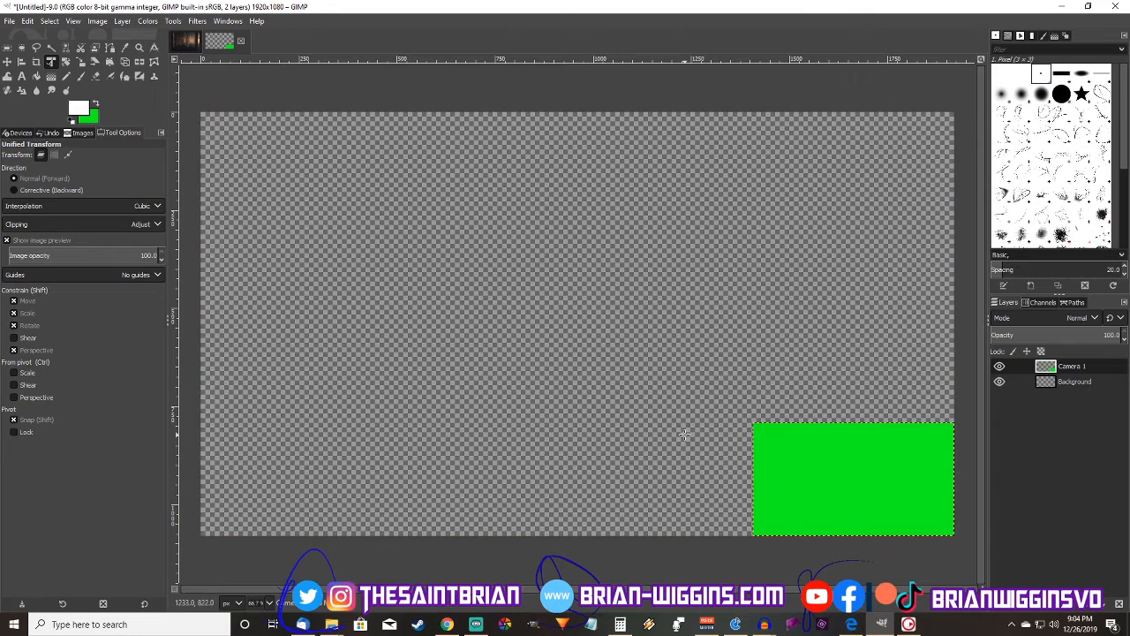
Move the green Camera 1 rectangle near the canvas's top edge and centre it horizontally relative to the image.
left_click(7, 60)
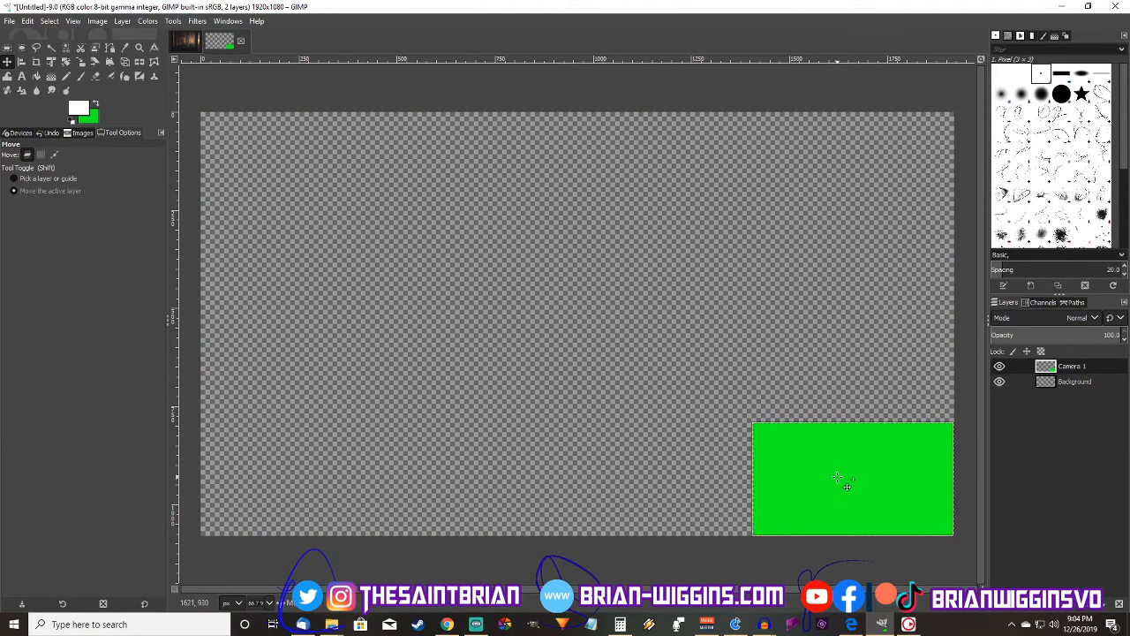
left_click_drag(840, 480, 552, 194)
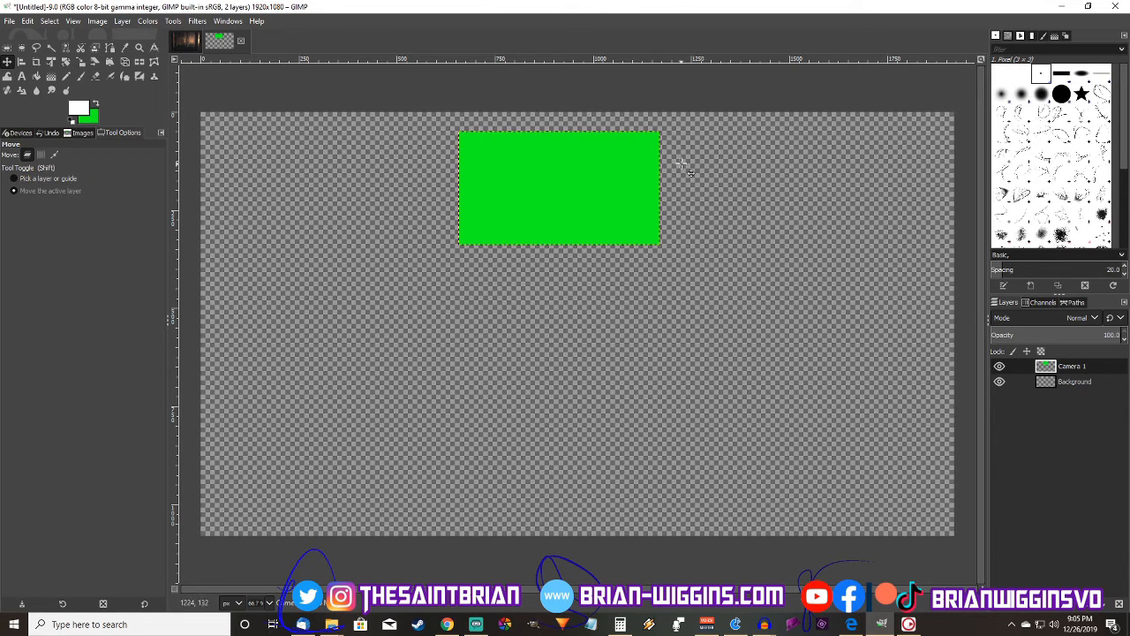
left_click(21, 61)
left_click_drag(411, 111, 716, 283)
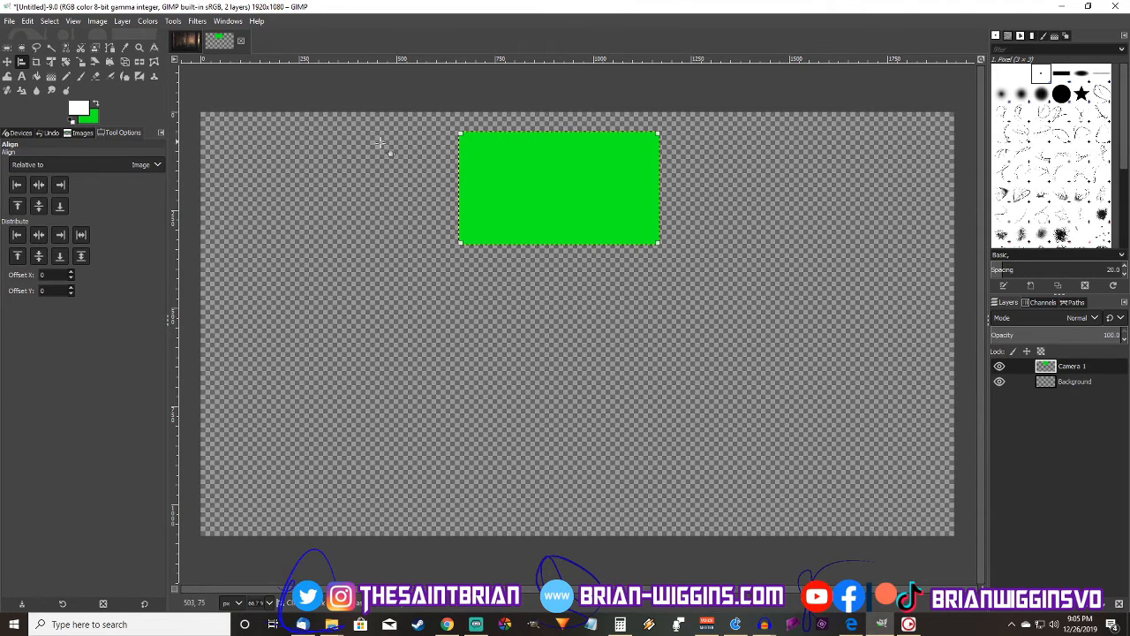
left_click(38, 185)
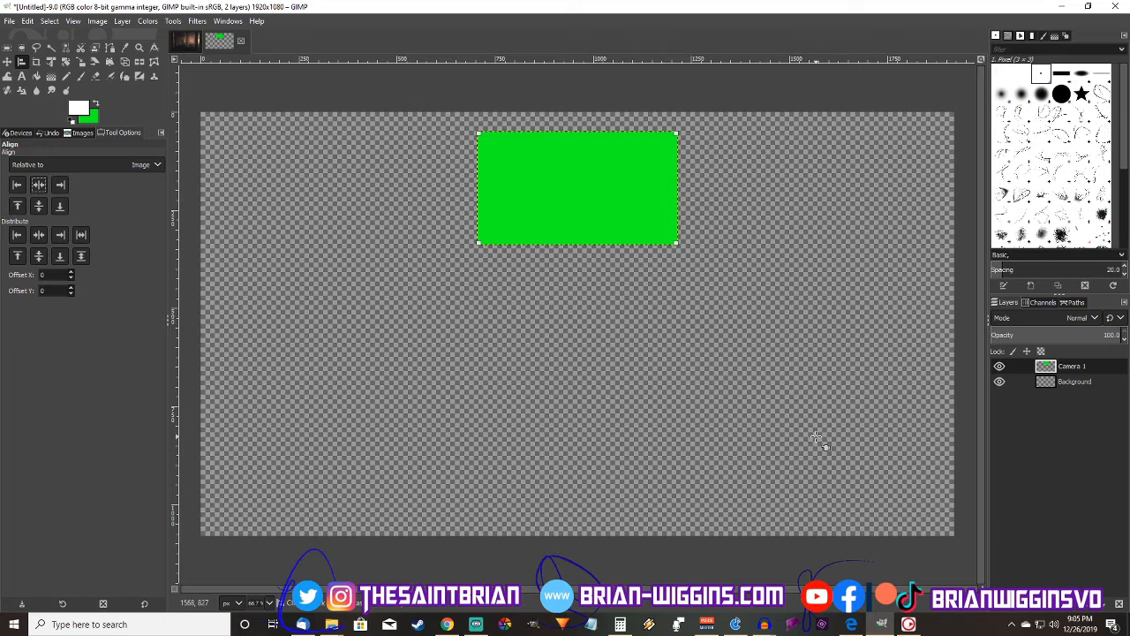
Add a transparent full-size layer named Guidelines above Camera 1.
key("shift+ctrl+n")
type("Guidel")
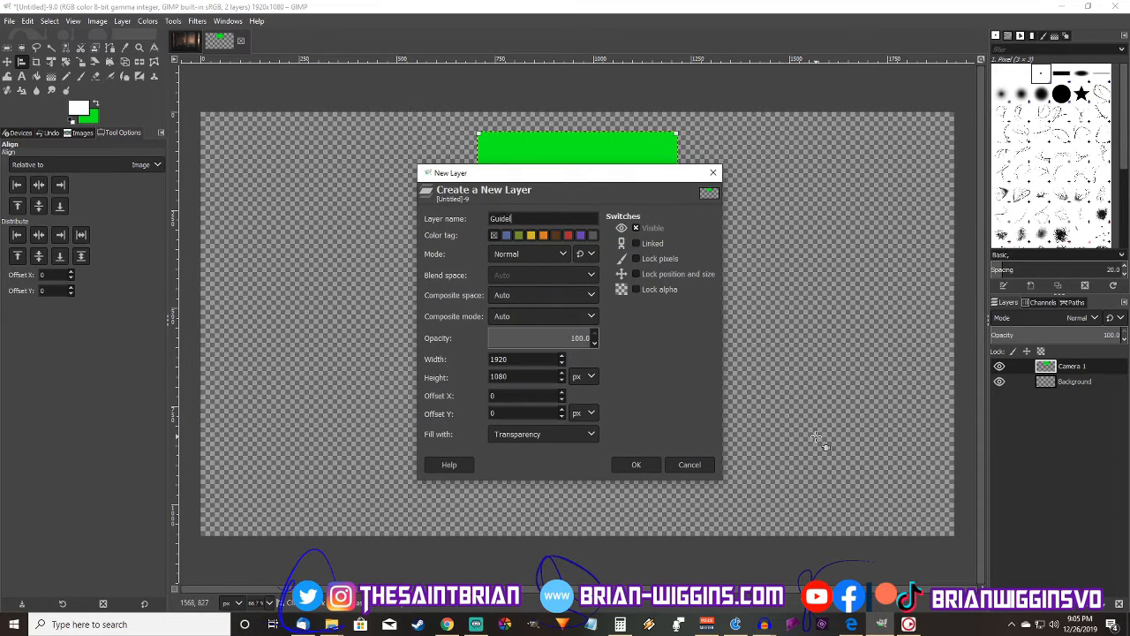
type("ines")
key("Return")
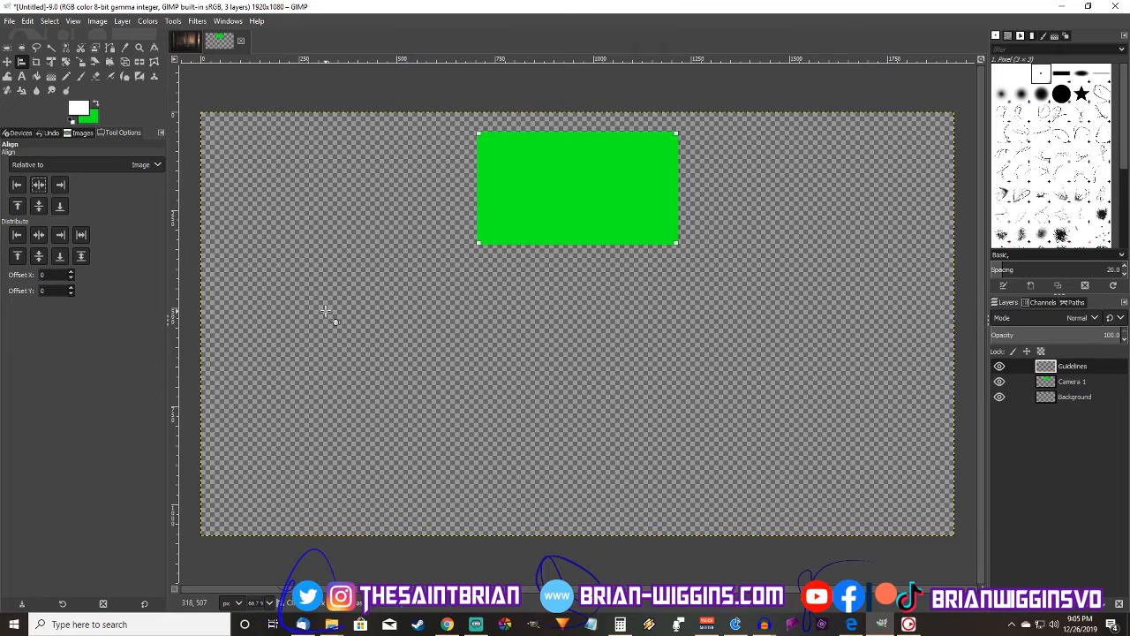
Draw a straight white Pencil line down the full canvas height along the green rectangle's left edge.
left_click(66, 77)
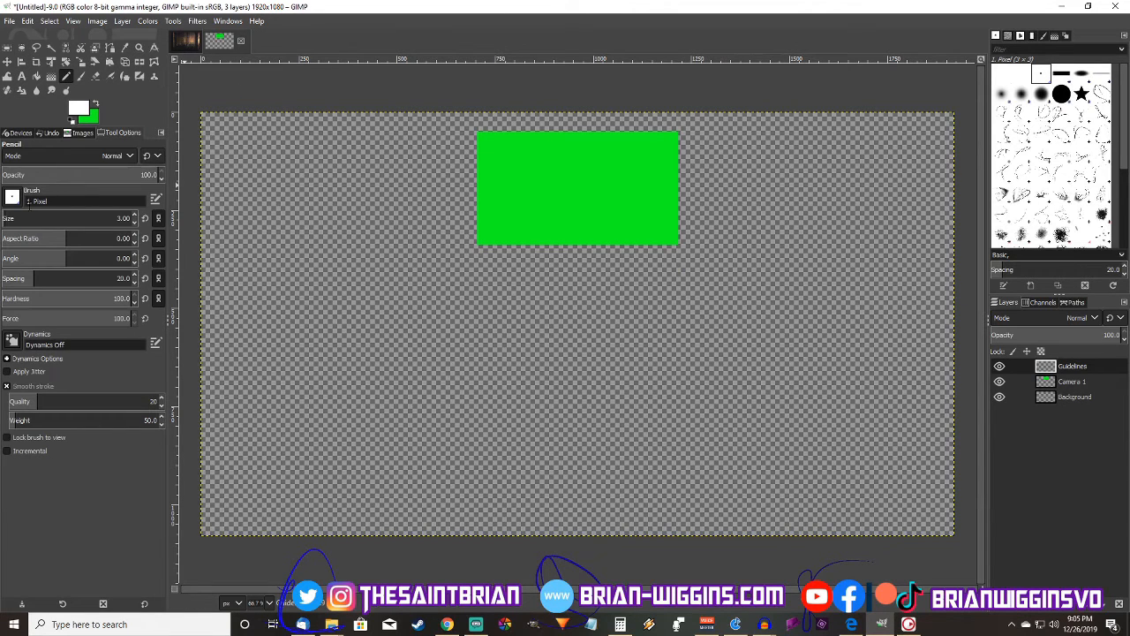
left_click(476, 112)
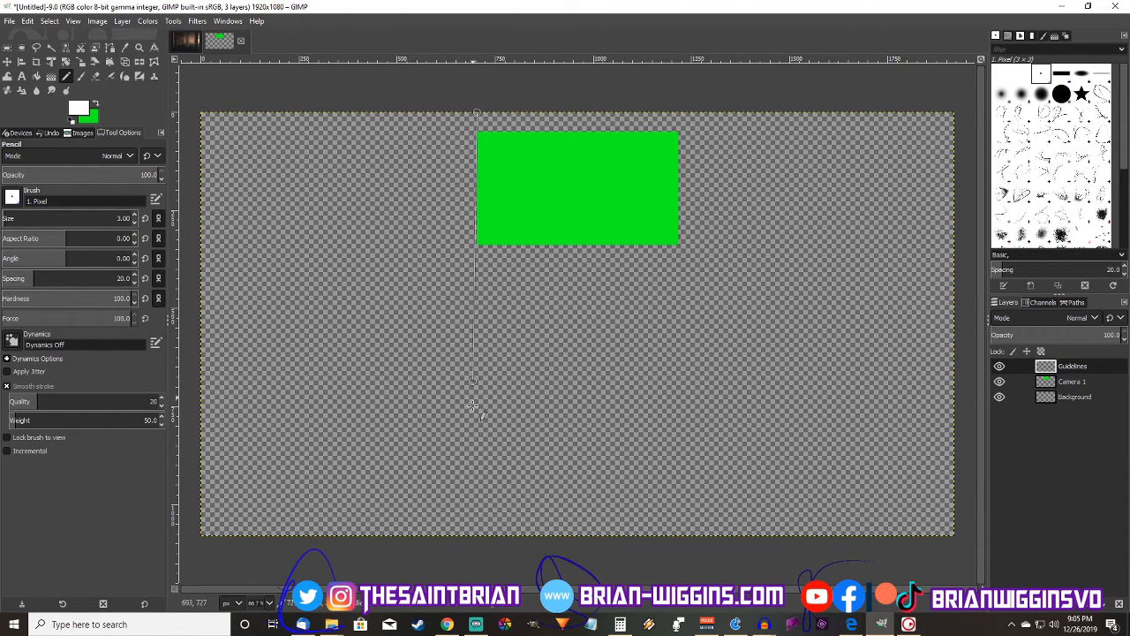
left_click(477, 533, "shift")
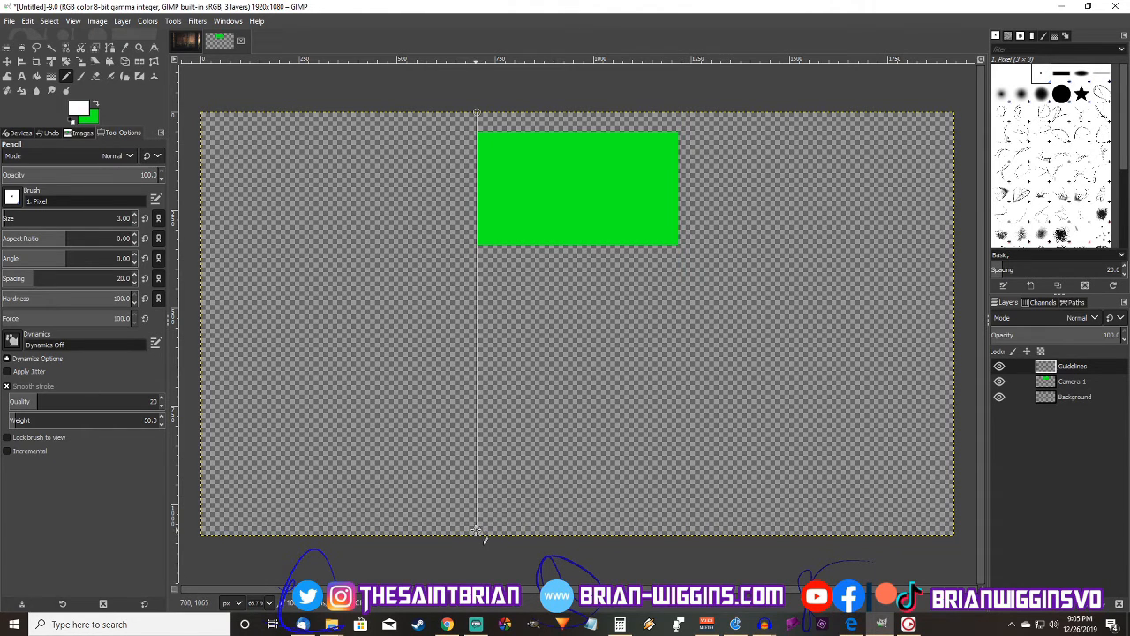
left_click(477, 534, "shift")
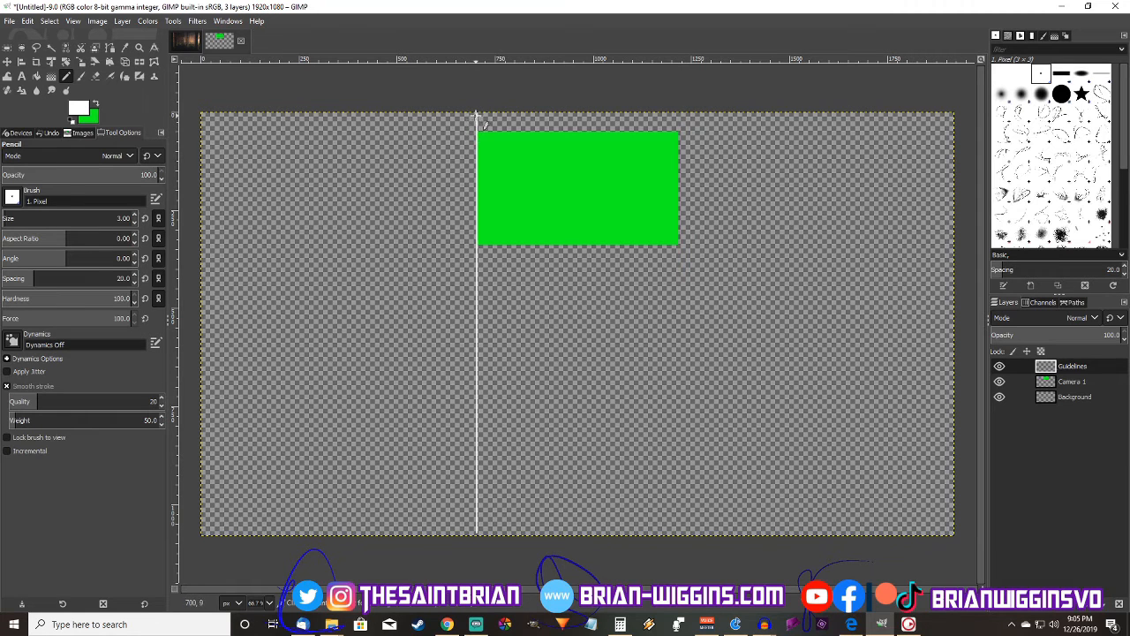
Draw two corner-to-corner white diagonals across the area left of the vertical guideline to mark its centre.
left_click(202, 532, "shift")
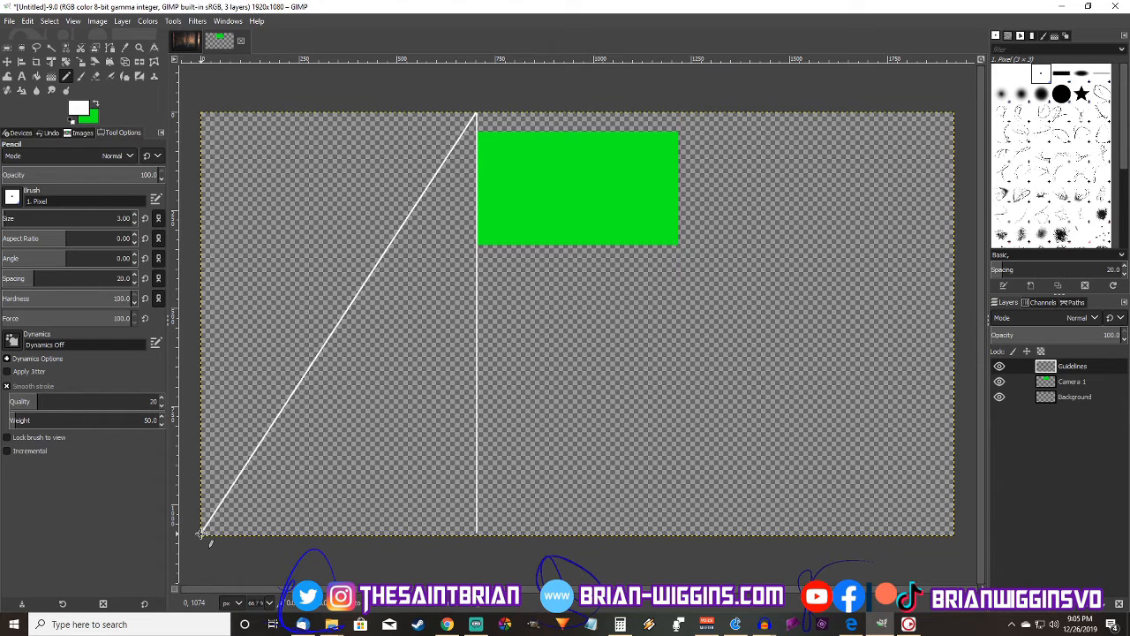
left_click(201, 113)
left_click(476, 533, "shift")
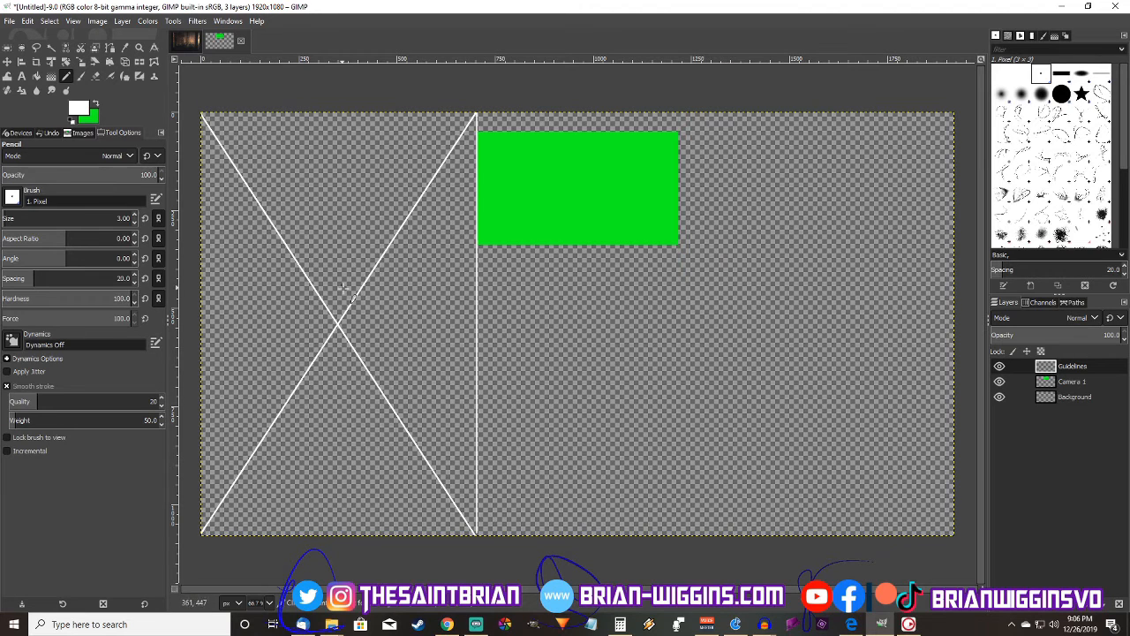
scroll(338, 323, "up", 2)
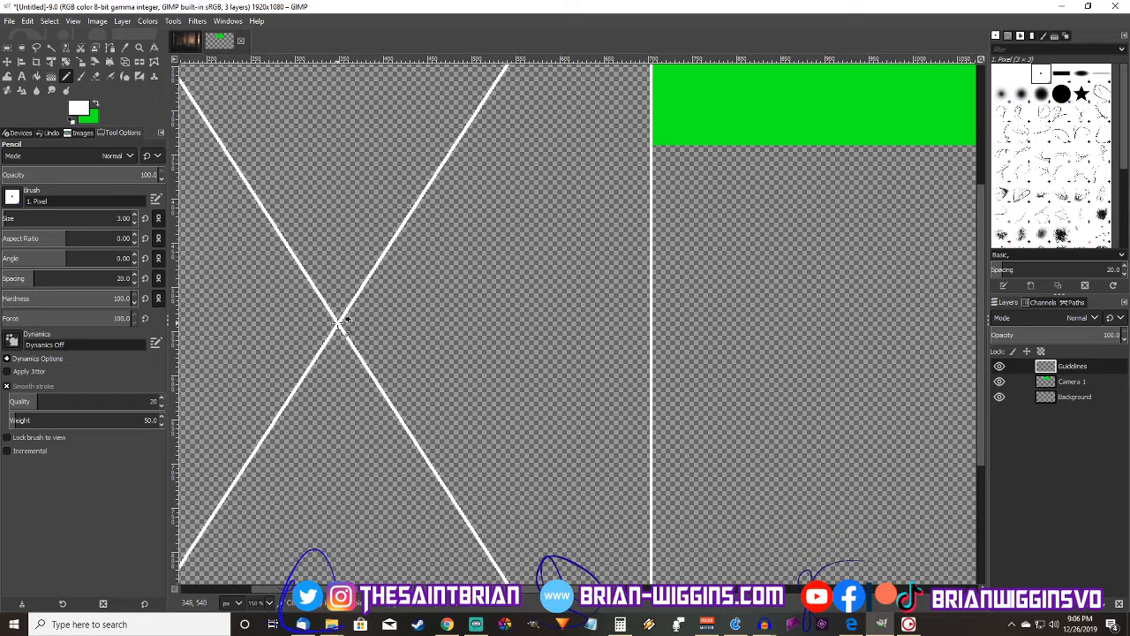
scroll(341, 322, "down", 2)
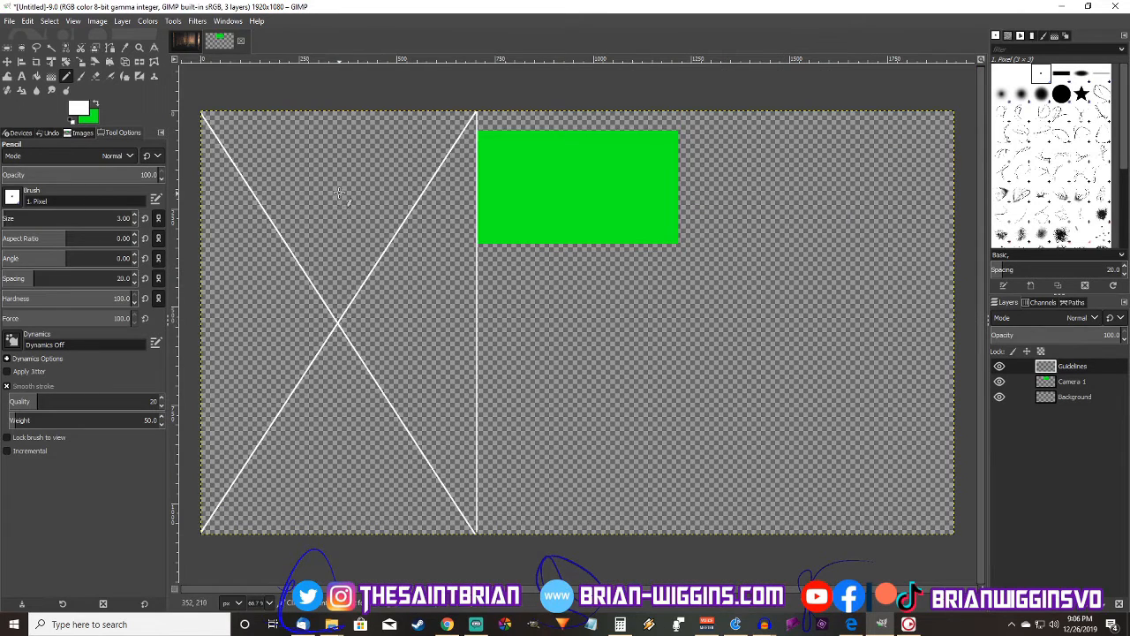
Draw a straight white Pencil line down the full canvas height through the point where the two diagonals cross.
left_click(336, 108, "shift")
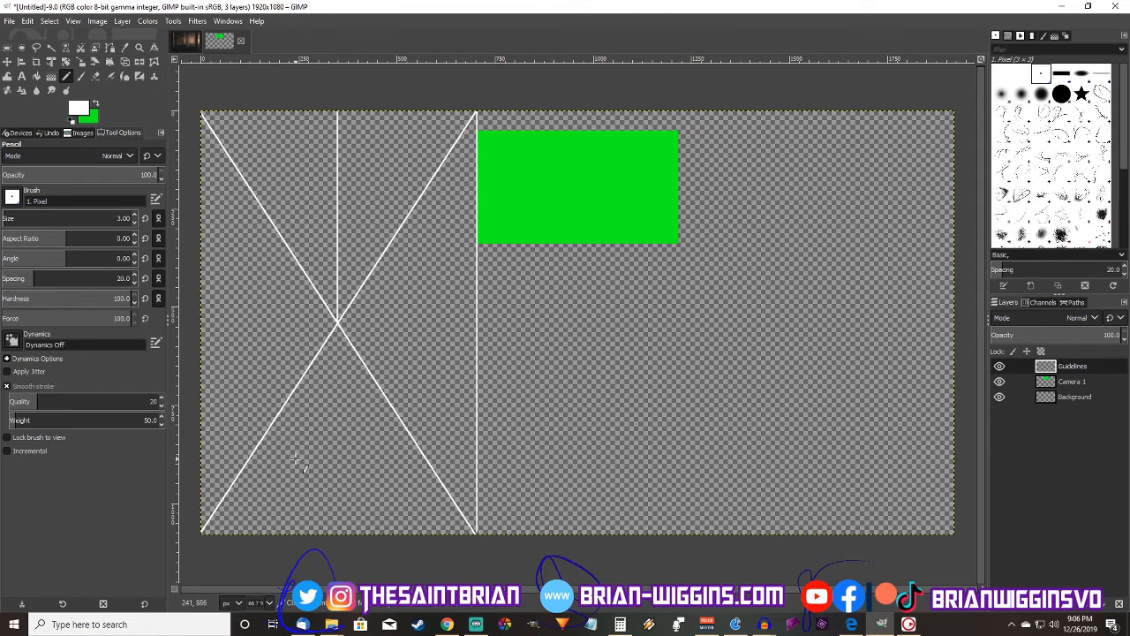
scroll(338, 322, "up", 1)
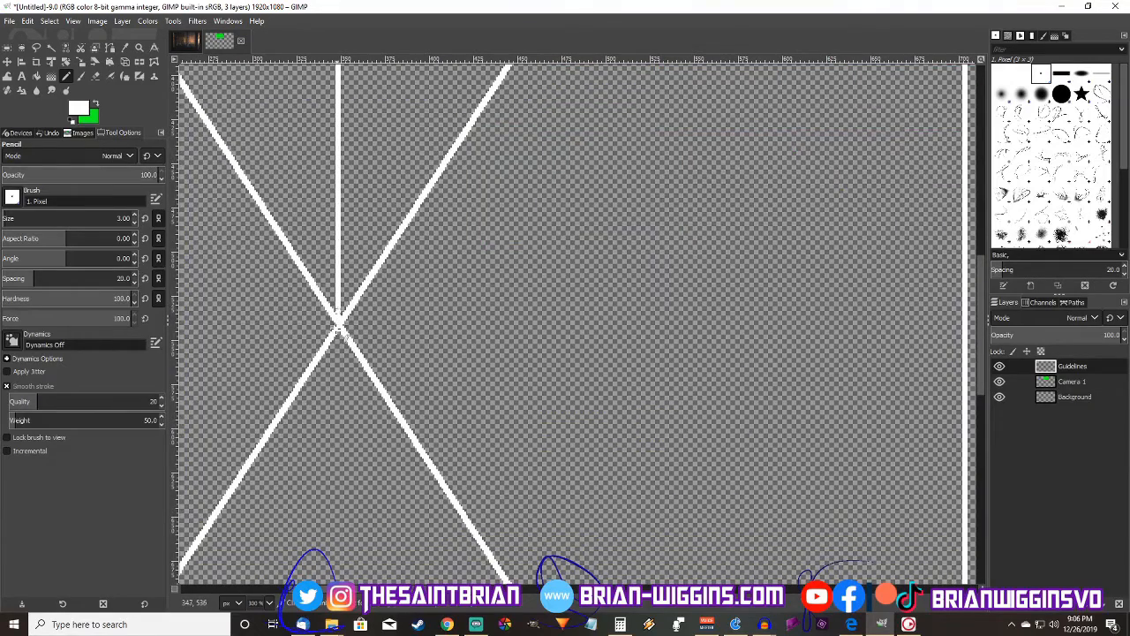
scroll(338, 329, "down", 2)
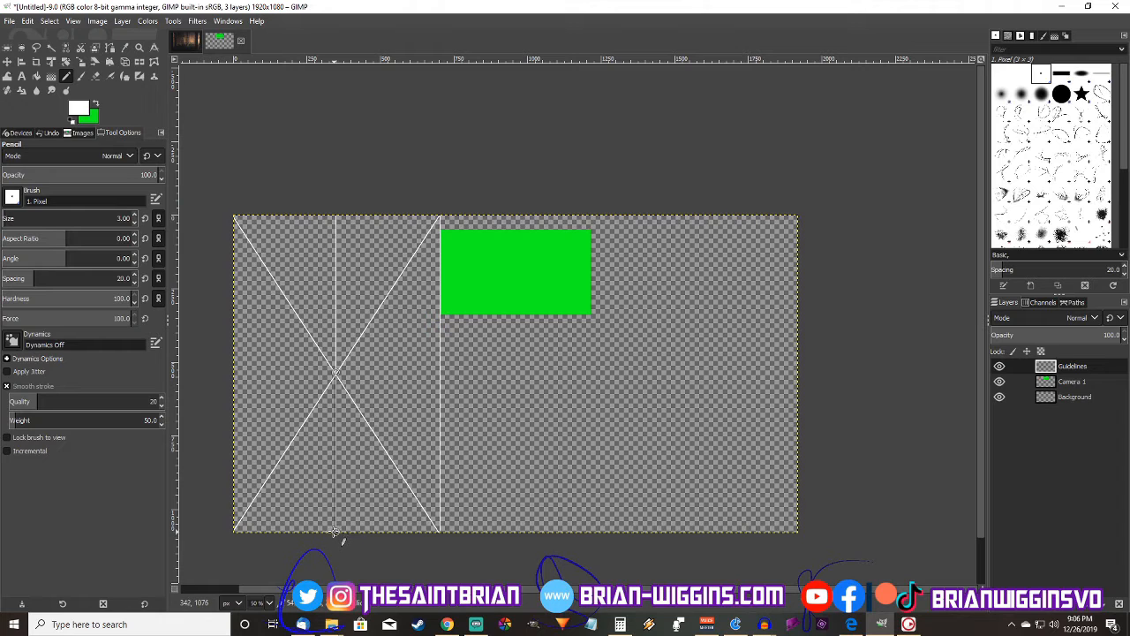
left_click(336, 530, "shift")
scroll(349, 472, "up", 1)
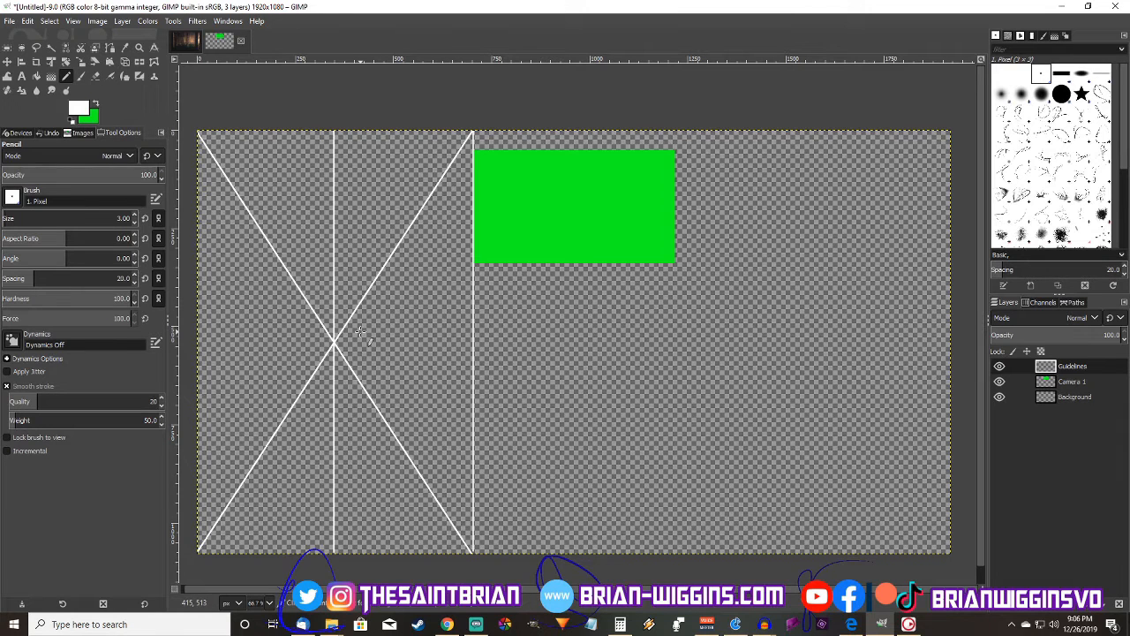
Duplicate the Camera 1 layer and place the copy in the upper part of the guideline area, centred on its middle vertical line.
left_click(1074, 385)
right_click(1074, 384)
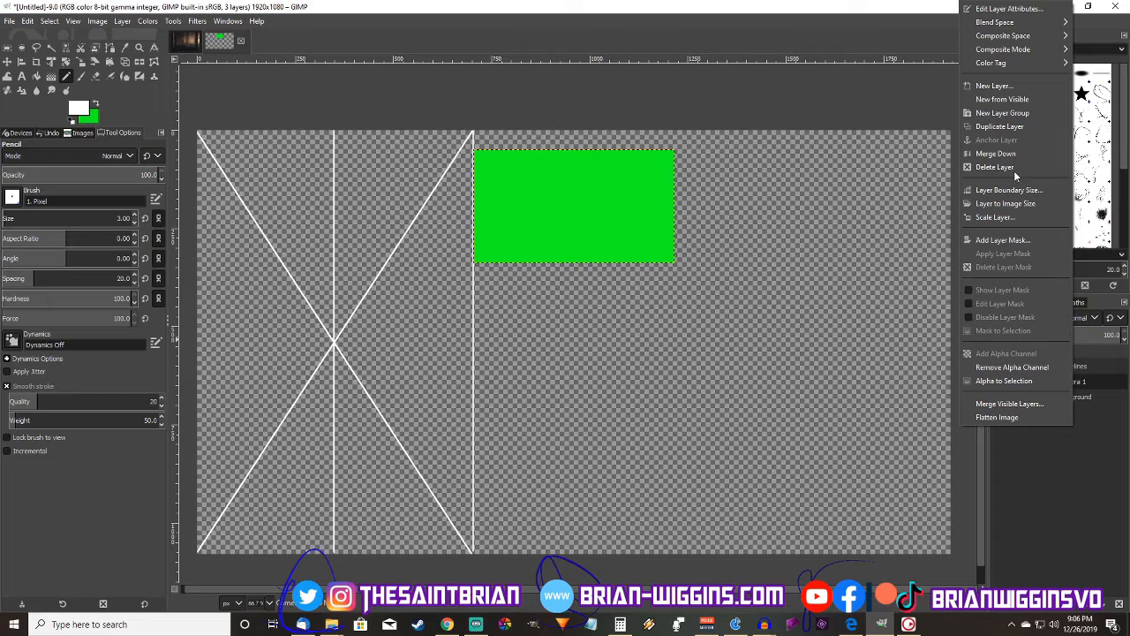
left_click(1000, 127)
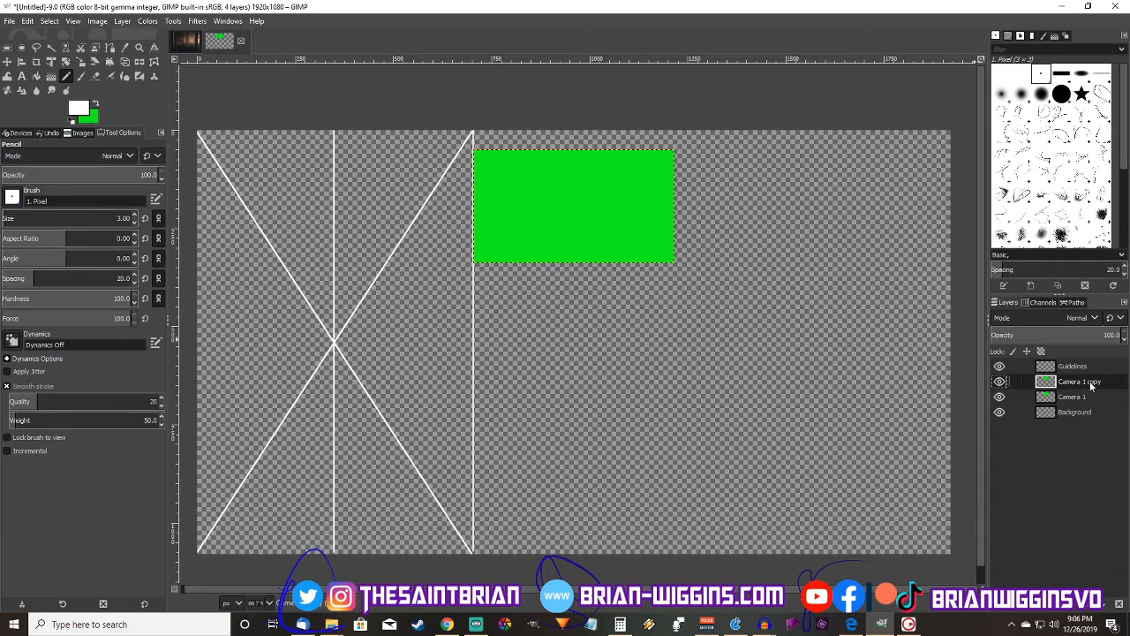
mouse_move(1092, 385)
left_mouse_down()
mouse_move(939, 371)
mouse_move(1073, 381)
left_mouse_up()
left_click(7, 62)
left_click_drag(582, 214, 364, 236)
scroll(335, 244, "up", 2)
scroll(364, 235, "down", 2)
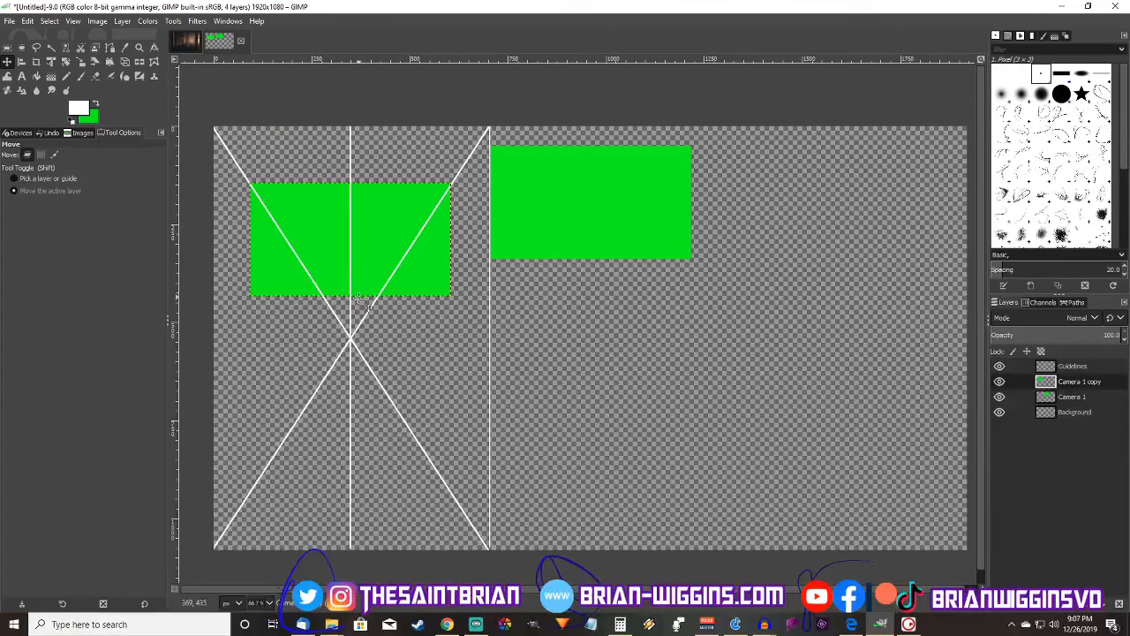
Add another copy of the green camera rectangle and place it below the first copy, between the lower arms of the diagonals.
right_click(1077, 381)
left_click(1014, 126)
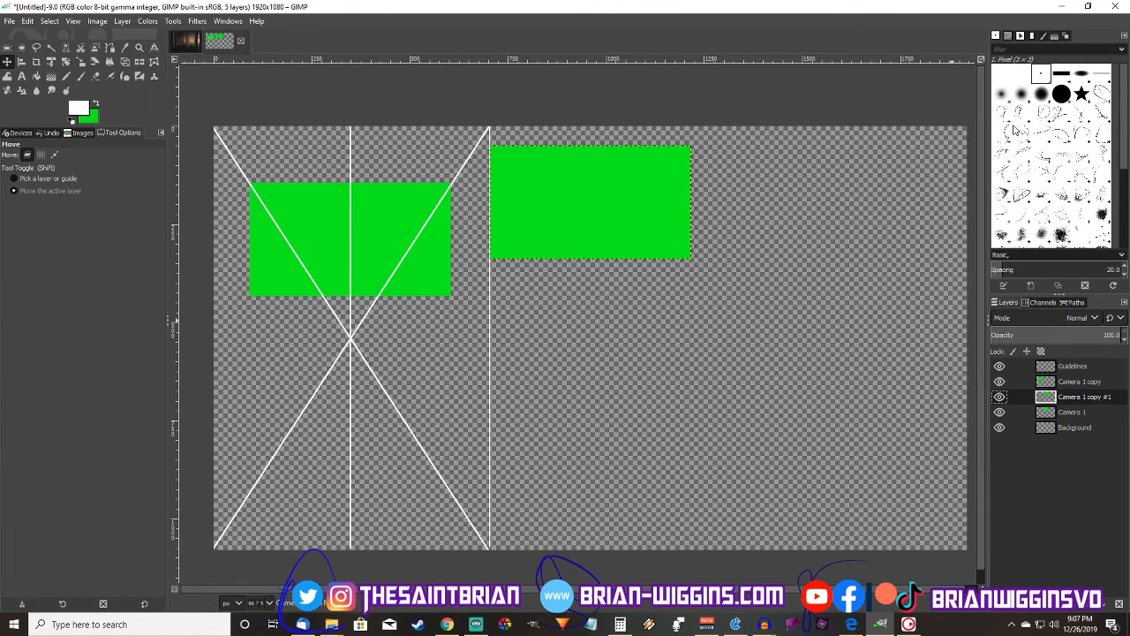
left_click_drag(601, 200, 365, 429)
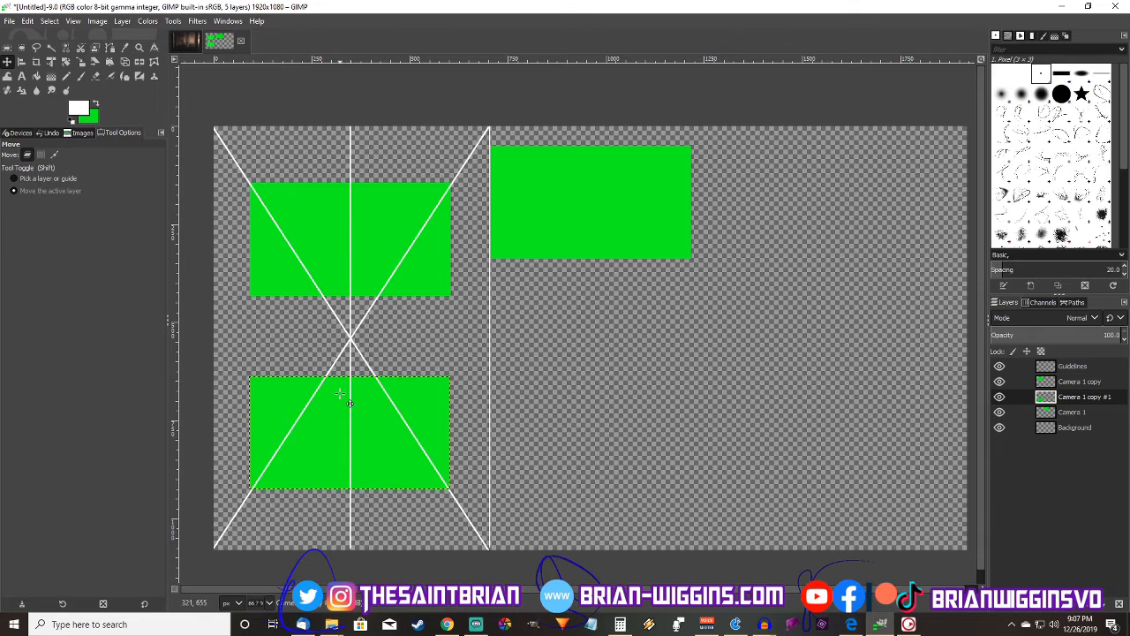
Merge the two stacked green copies into one layer and centre it vertically relative to the image.
left_click(1080, 381)
right_click(1080, 382)
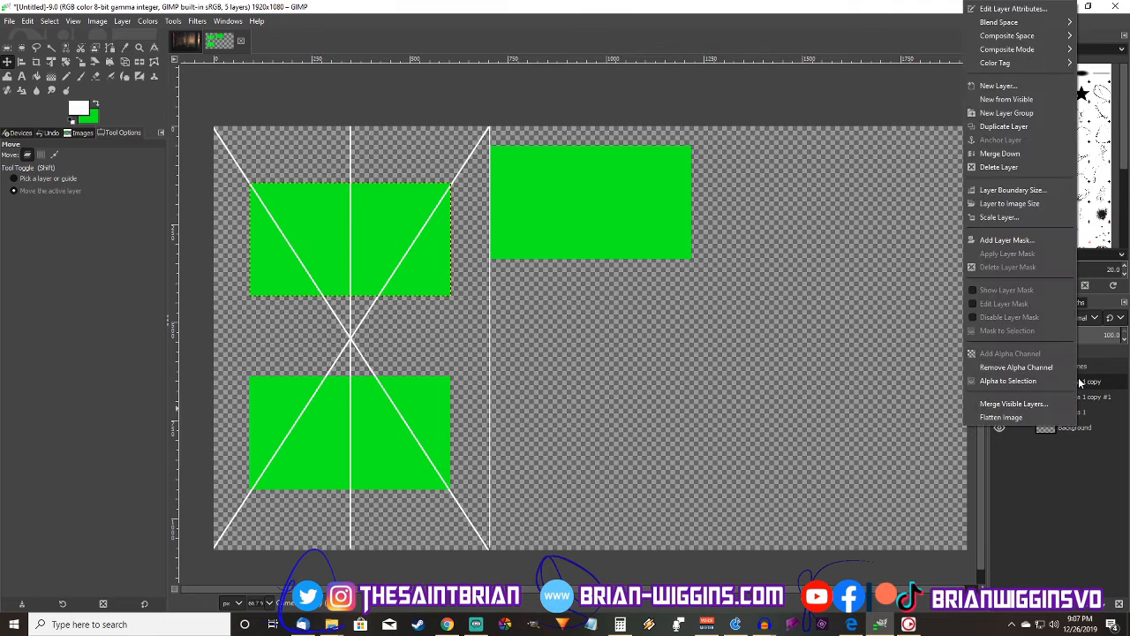
left_click(1007, 153)
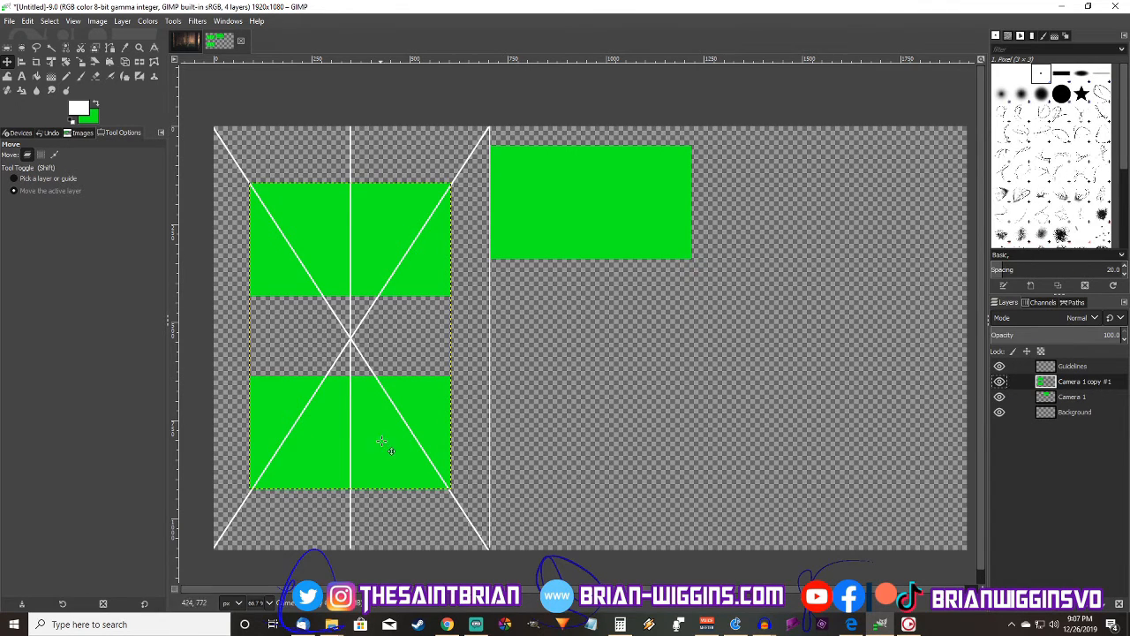
left_click(21, 61)
left_click_drag(424, 450, 470, 523)
left_click(42, 208)
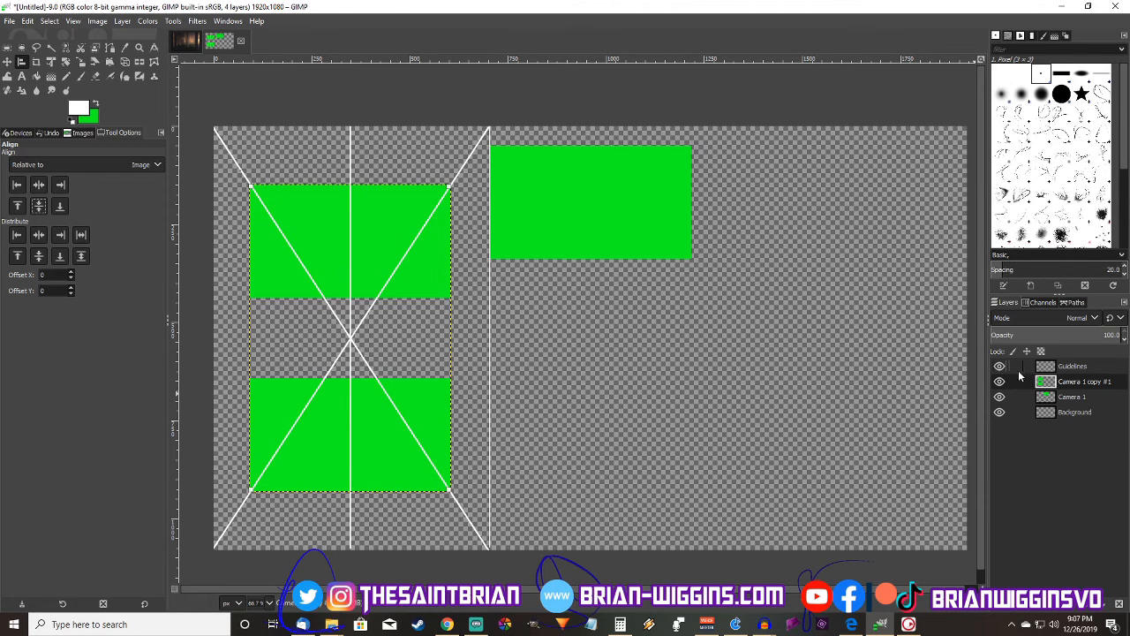
Move the Guidelines layer so its crossed area fills the space between the Camera 1 rectangle's right edge and the canvas's right edge.
left_click(1085, 368)
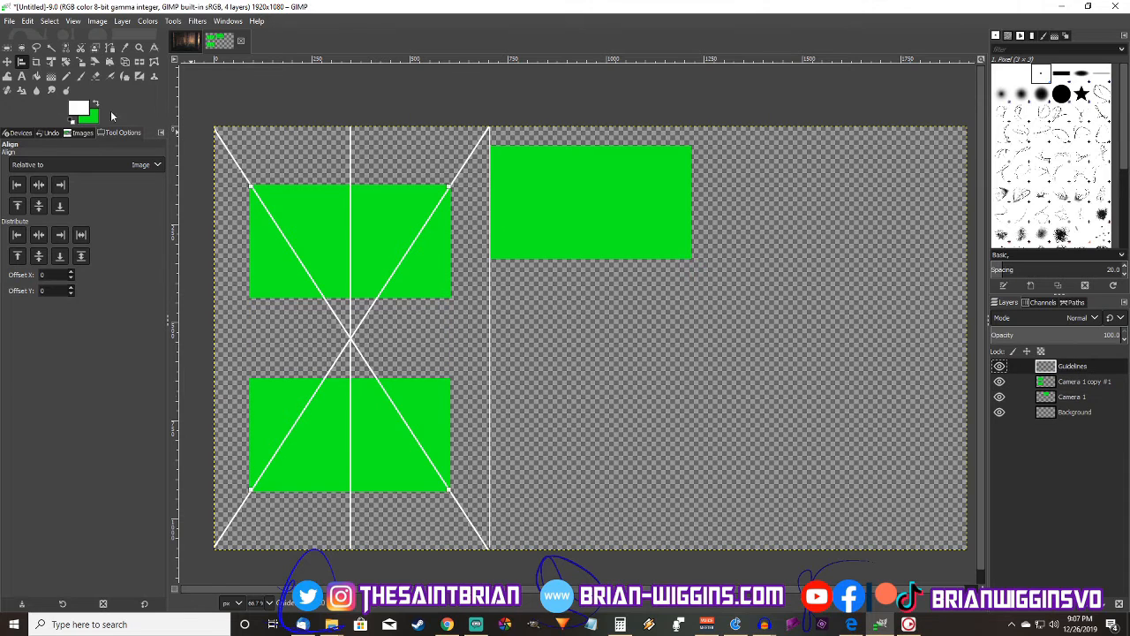
left_click(7, 61)
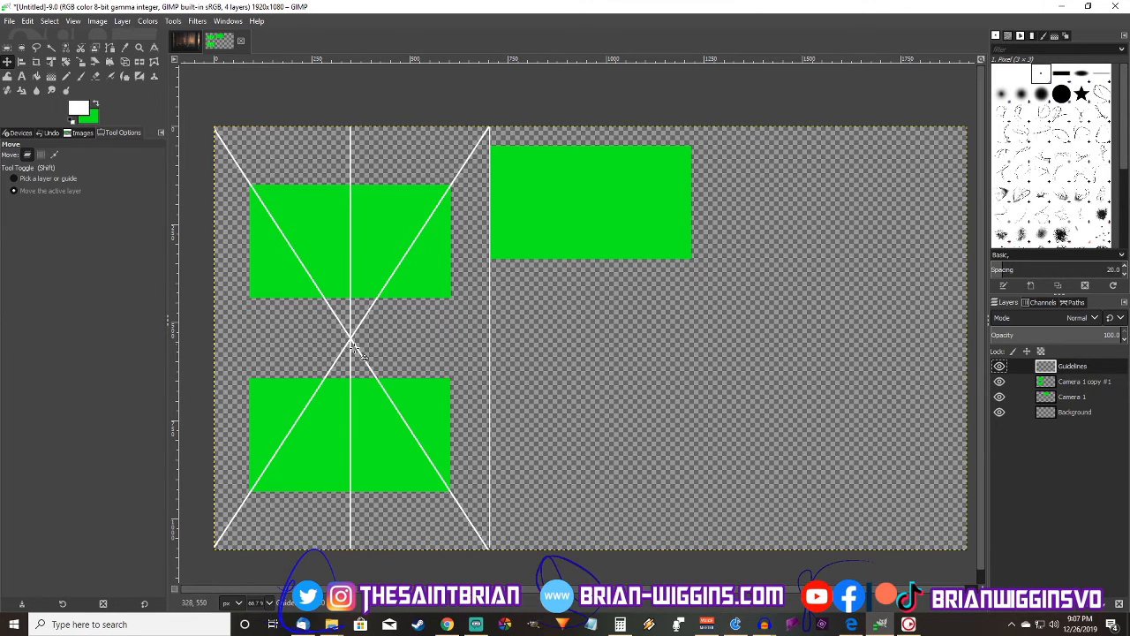
left_click_drag(313, 338, 790, 336)
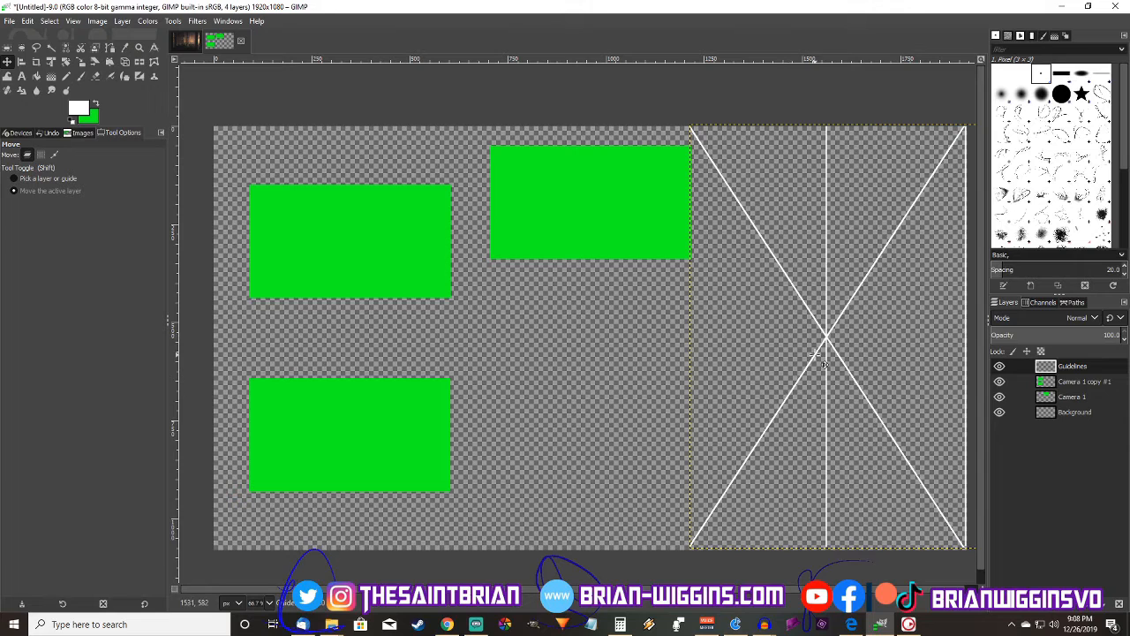
Duplicate the merged pair of green rectangles and move the copy onto the relocated guidelines, centred on their middle vertical line.
right_click(1084, 381)
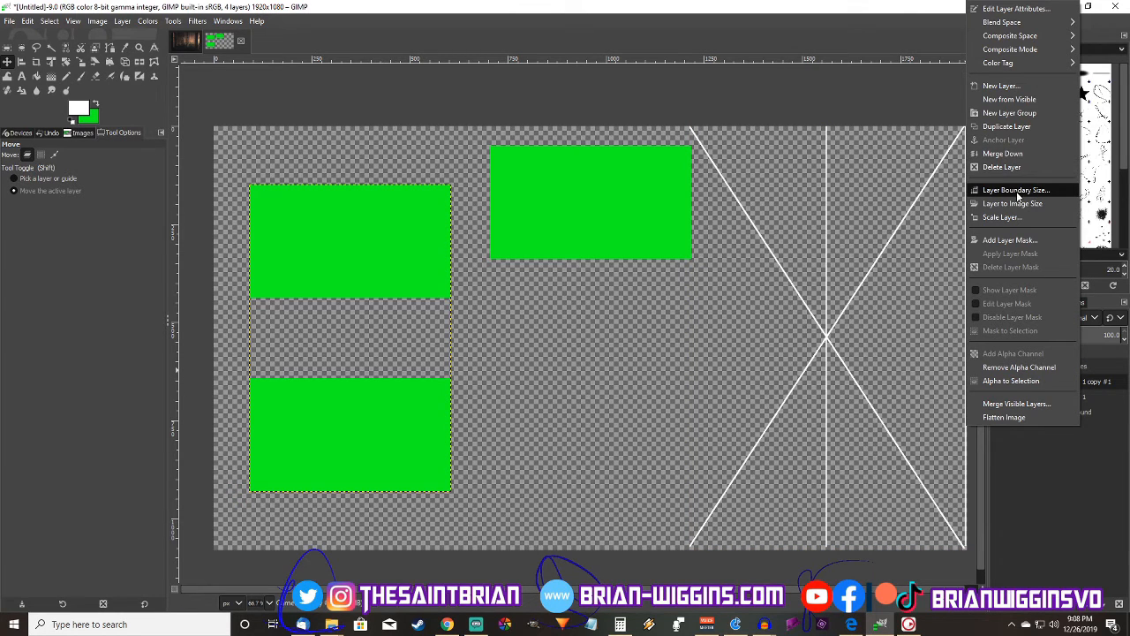
left_click(1007, 126)
left_click_drag(385, 247, 815, 232)
Hide the Guidelines layer and centre the right-hand pair of green rectangles vertically relative to the image.
left_click(1000, 366)
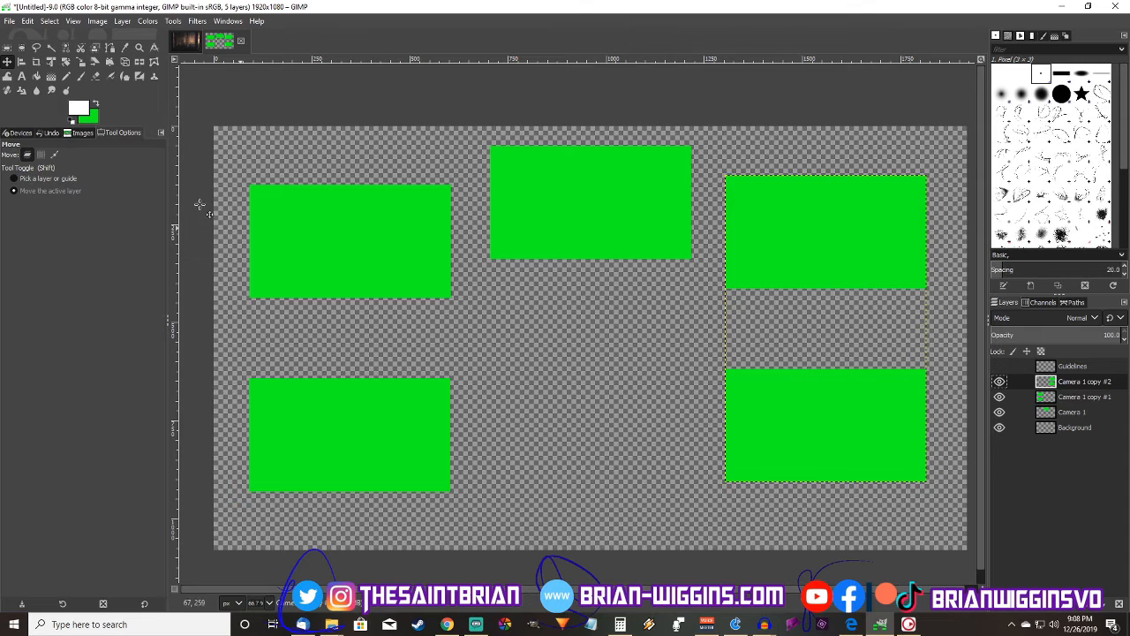
left_click(21, 61)
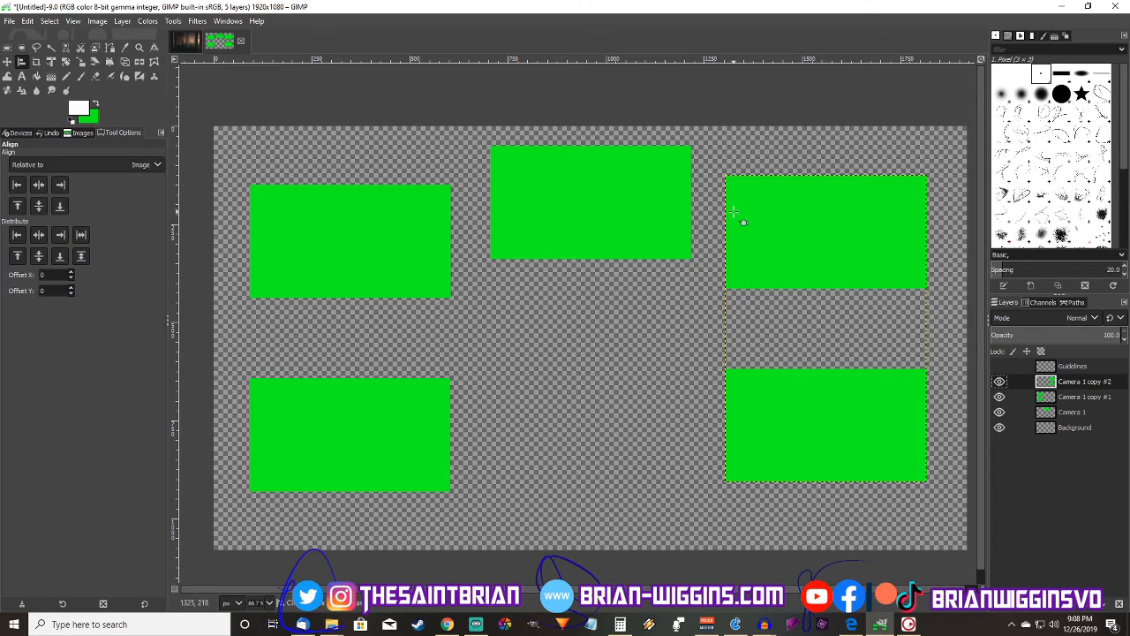
left_click_drag(714, 168, 932, 515)
left_click(38, 205)
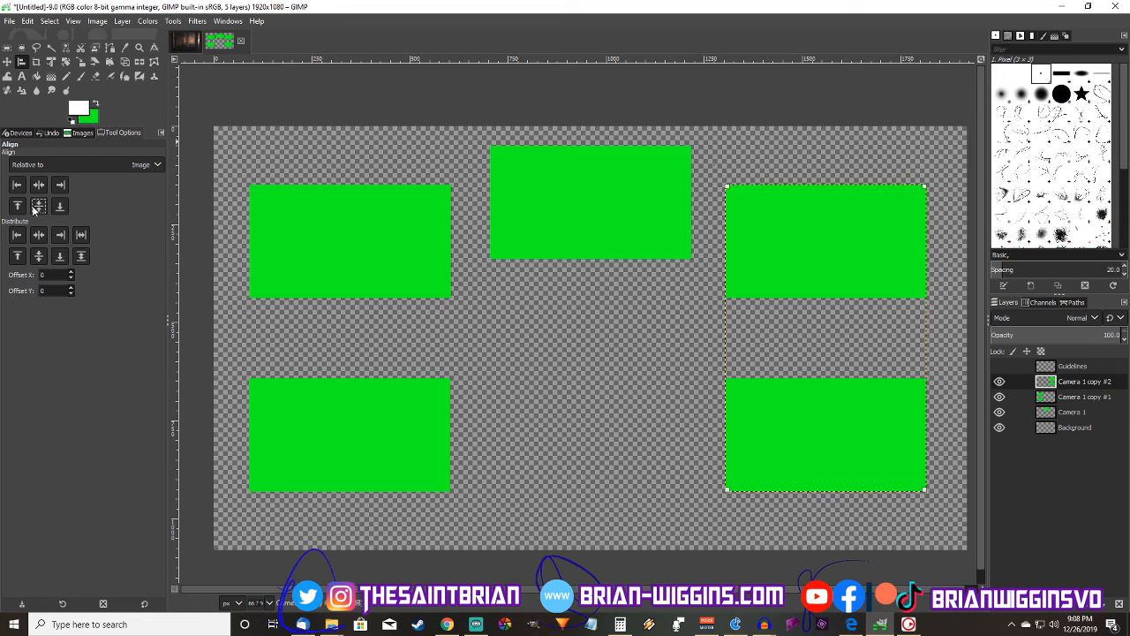